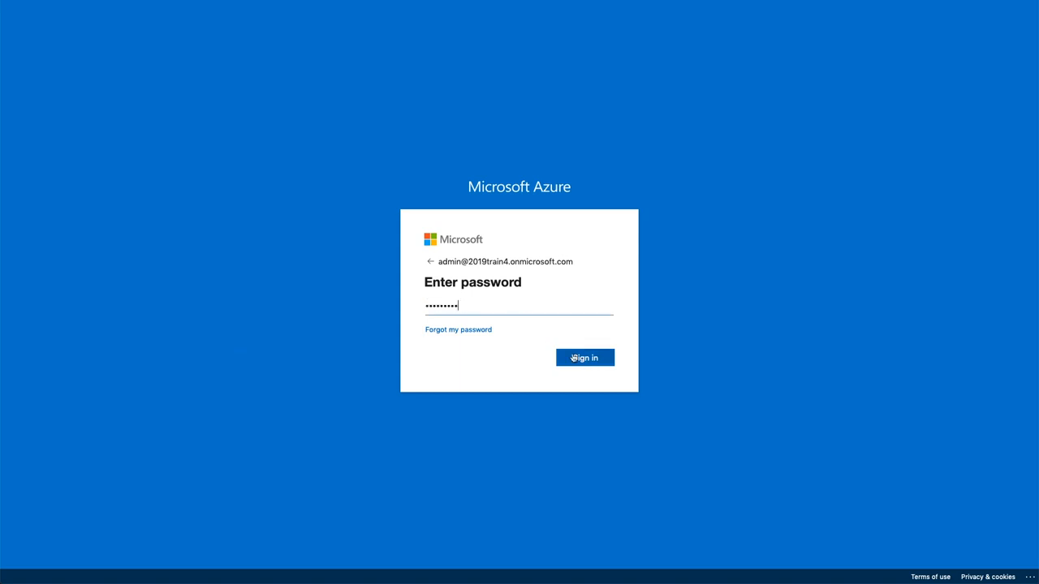
- Sign in by entering the expired current password, then a new password typed twice to confirm it
{"action": "left_click", "coordinate": [589, 363]}
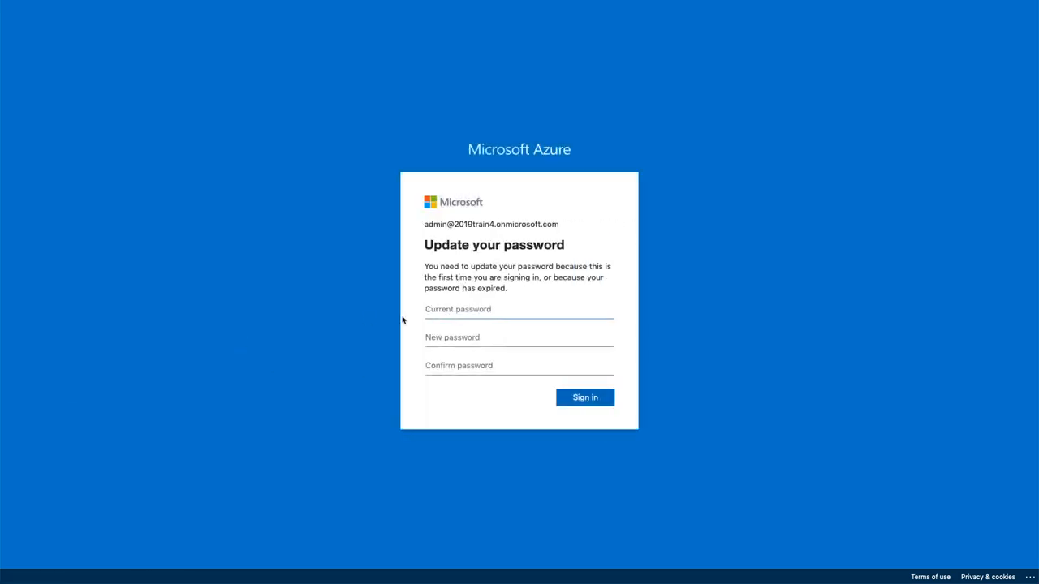
{"action": "key", "text": "super+v"}
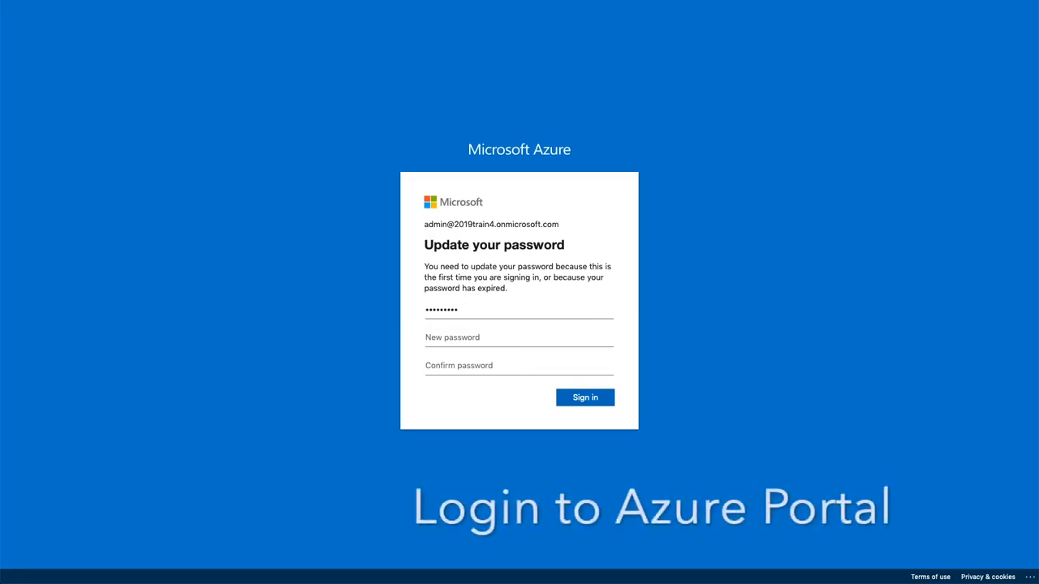
{"action": "left_click", "coordinate": [481, 335]}
{"action": "key", "text": "super+v"}
{"action": "left_click", "coordinate": [480, 366]}
{"action": "key", "text": "super+v"}
{"action": "left_click", "coordinate": [580, 397]}
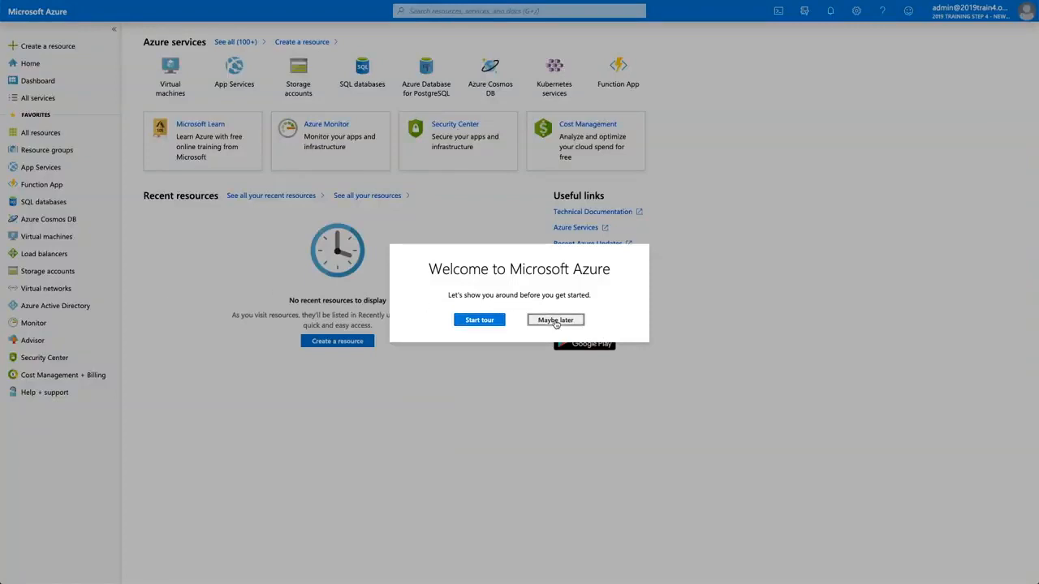
- Skip the welcome tour and confirm in Azure Active Directory that the admin user holds Global administrator
{"action": "left_click", "coordinate": [555, 320]}
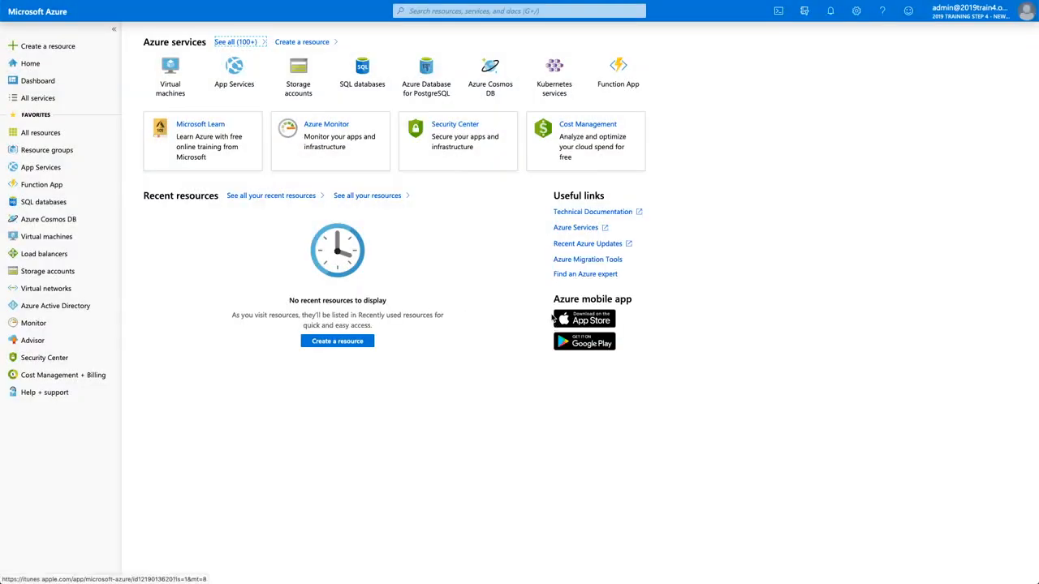
{"action": "left_click", "coordinate": [46, 307]}
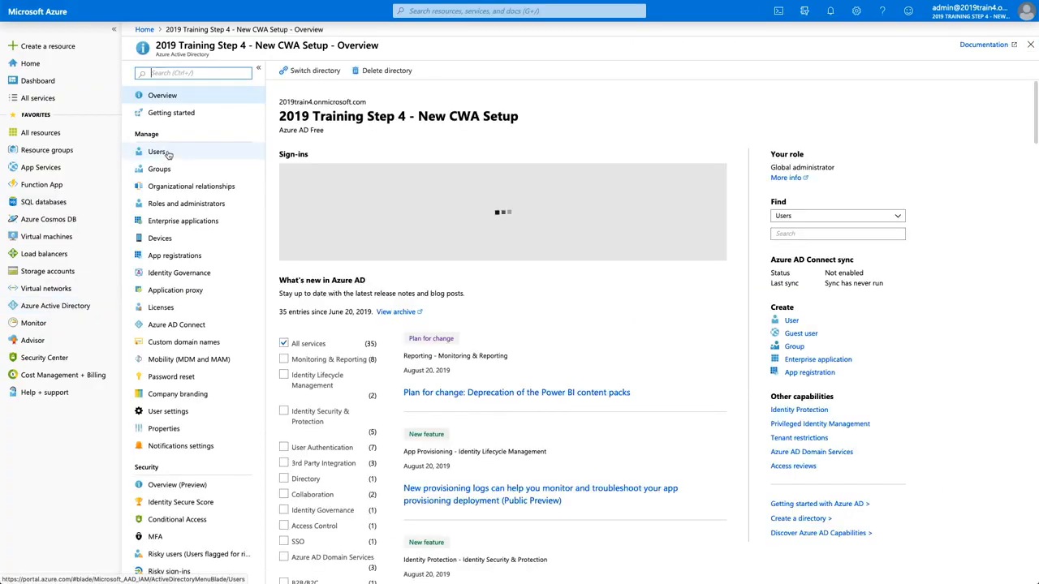
{"action": "left_click", "coordinate": [166, 153]}
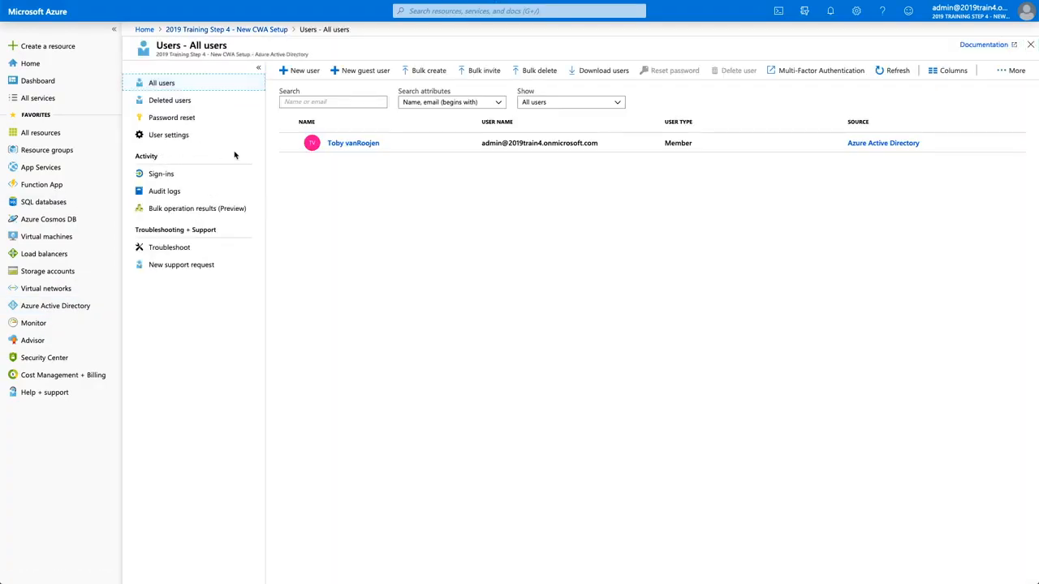
{"action": "left_click", "coordinate": [351, 144]}
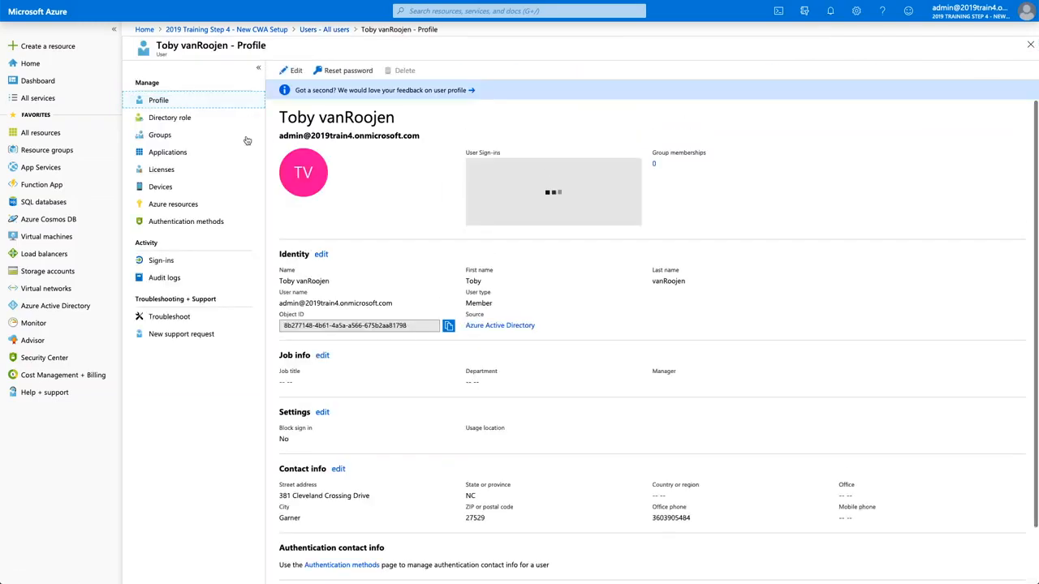
{"action": "left_click", "coordinate": [185, 117]}
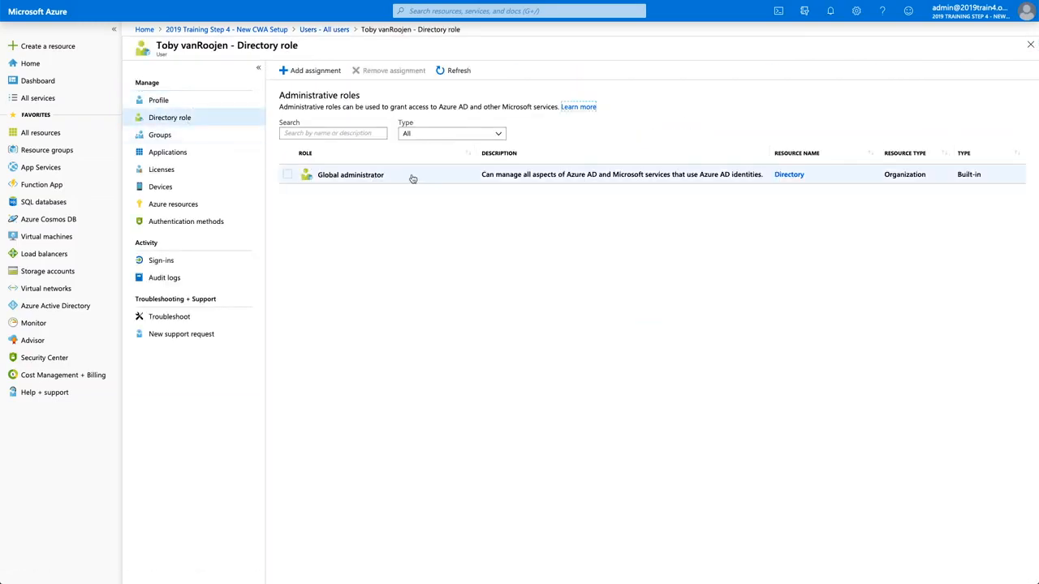
{"action": "left_click", "coordinate": [345, 175]}
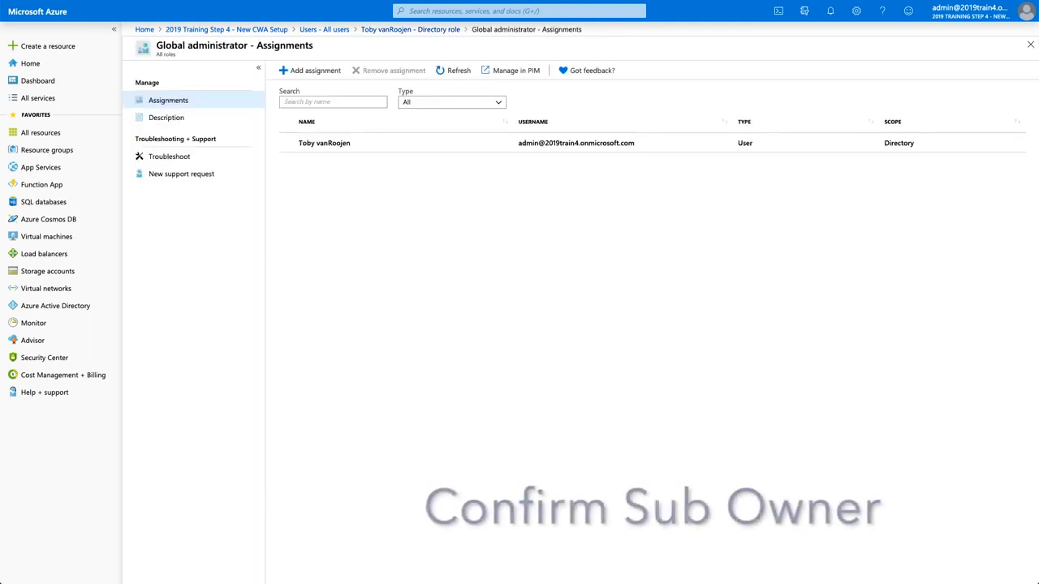
- Find the Microsoft Azure subscription via 'subs' search and check its IAM role assignments for Owners
{"action": "left_click", "coordinate": [430, 11]}
{"action": "type", "text": "subs"}
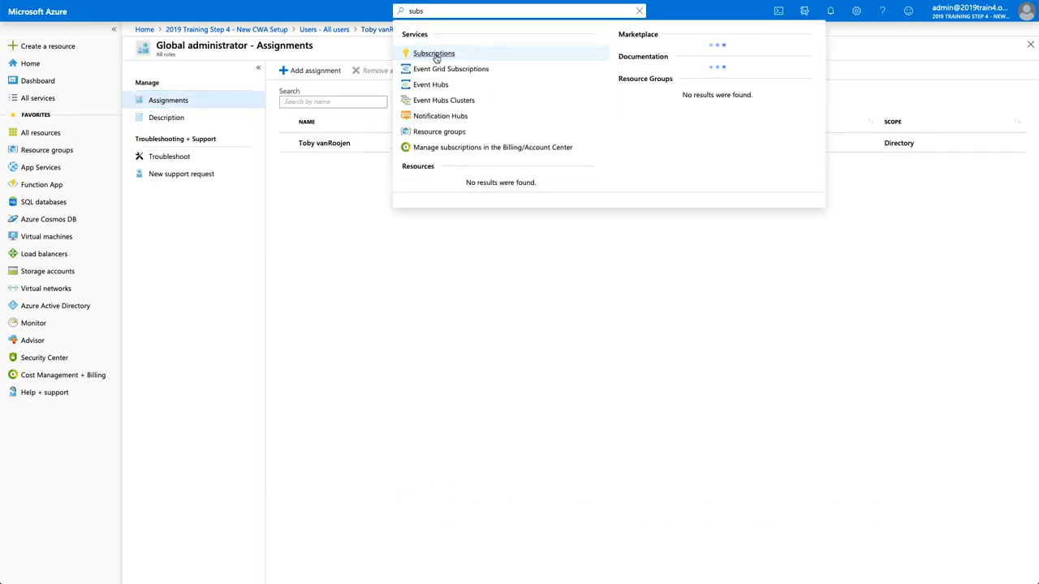
{"action": "left_click", "coordinate": [435, 55]}
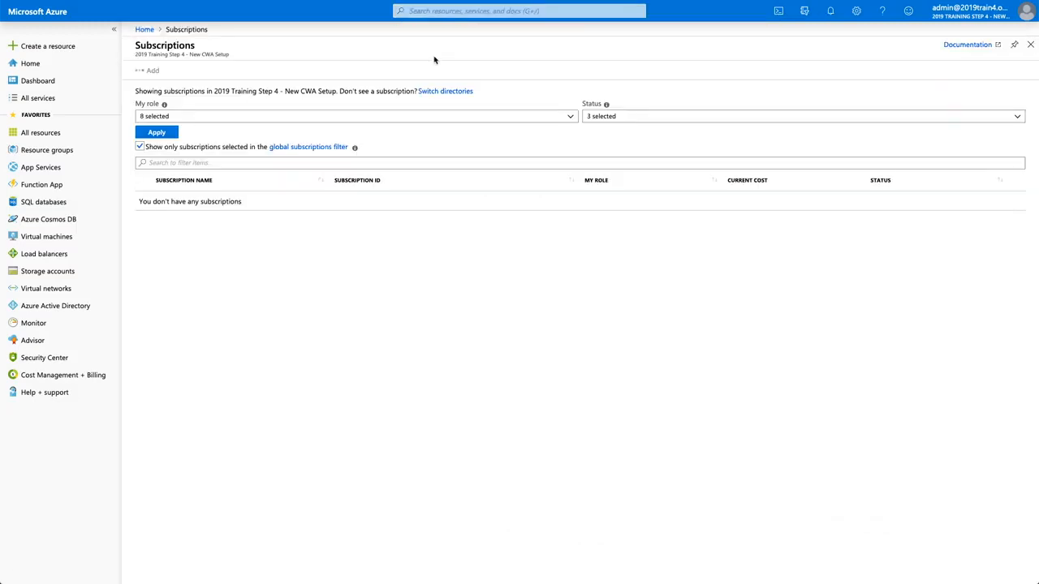
{"action": "left_click", "coordinate": [140, 147]}
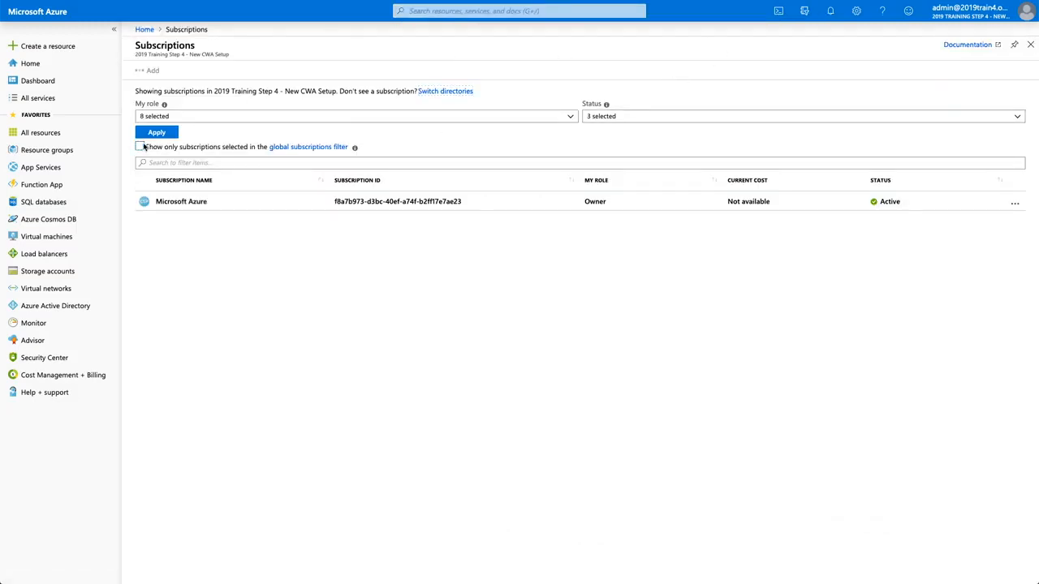
{"action": "left_click", "coordinate": [181, 201]}
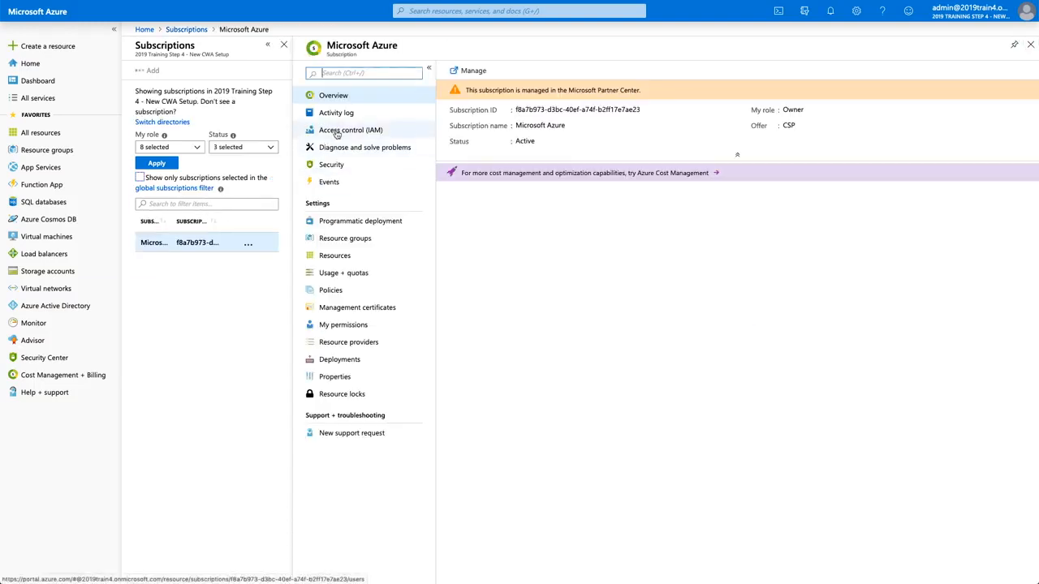
{"action": "left_click", "coordinate": [337, 133]}
{"action": "left_click", "coordinate": [528, 96]}
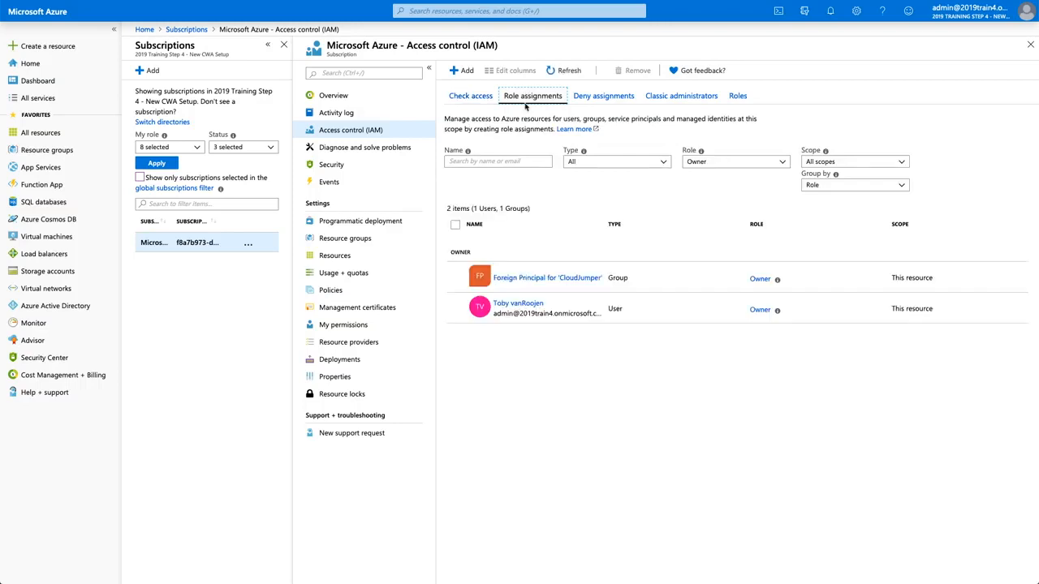
{"action": "left_click", "coordinate": [759, 312]}
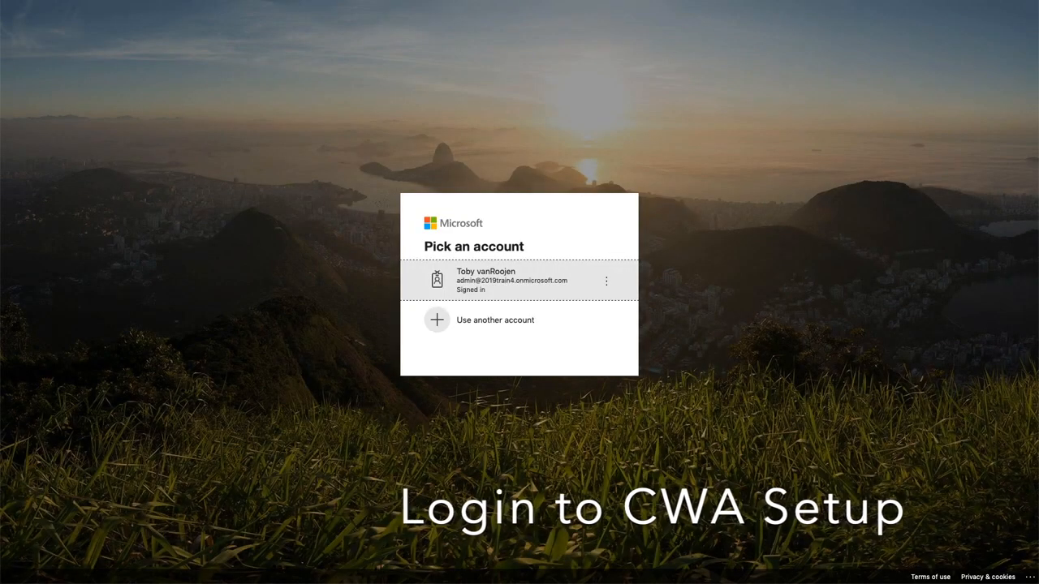
- Sign in with the admin account and accept the Cloud Workspace permissions on behalf of the organization
{"action": "left_click", "coordinate": [579, 285]}
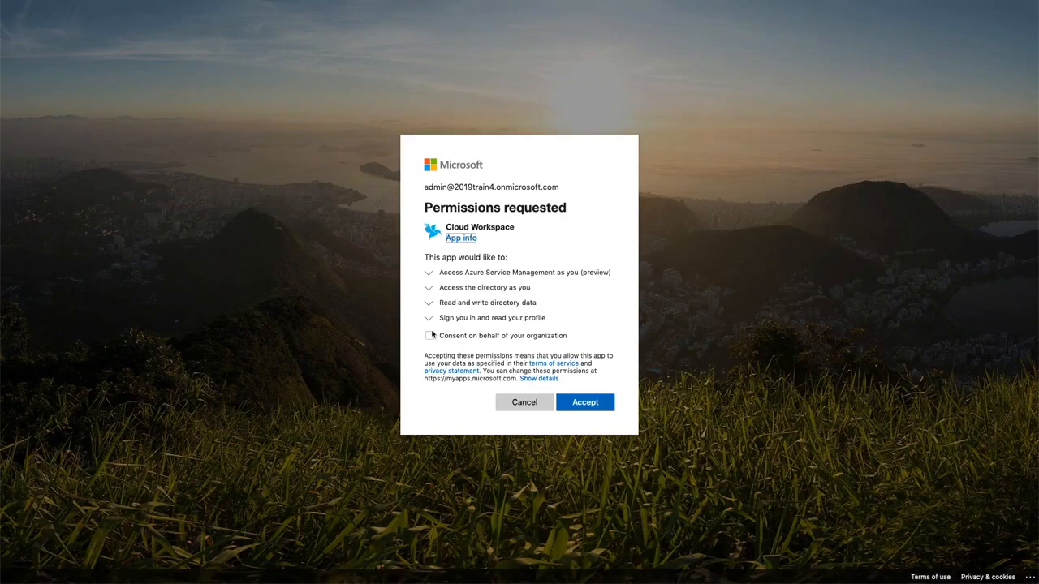
{"action": "left_click", "coordinate": [428, 335]}
{"action": "left_click", "coordinate": [582, 423]}
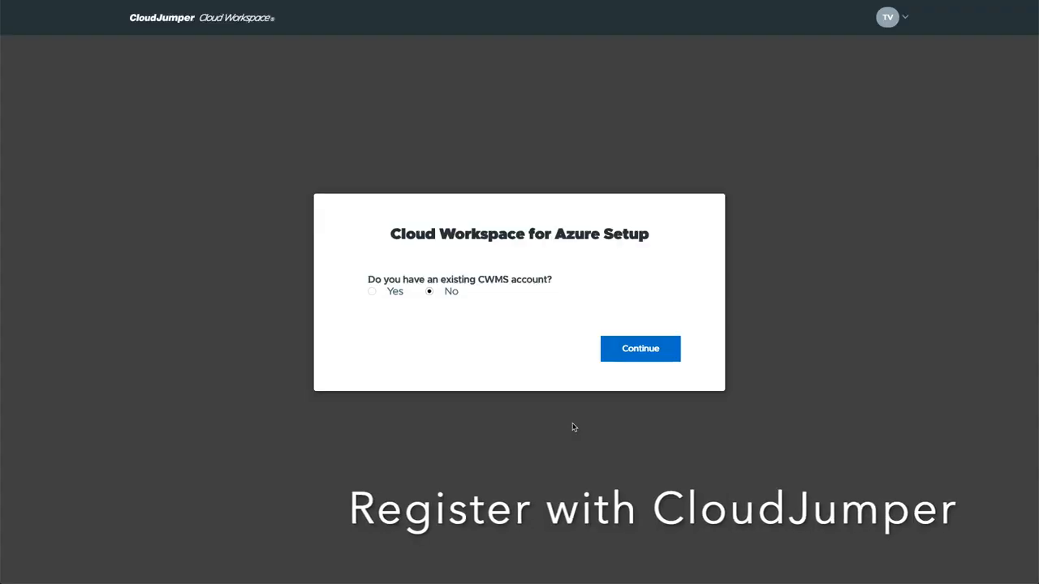
- Register as a new CWMS customer: enter the company details and a 'North…' state. Set the executive contact as billing contact and add the technical contact
{"action": "left_click", "coordinate": [624, 358]}
{"action": "left_click", "coordinate": [454, 328]}
{"action": "left_click", "coordinate": [424, 352]}
{"action": "left_click", "coordinate": [454, 427]}
{"action": "type", "text": "North"}
{"action": "left_click", "coordinate": [388, 450]}
{"action": "scroll", "coordinate": [387, 405], "scroll_direction": "down", "scroll_amount": 10}
{"action": "left_click", "coordinate": [369, 257]}
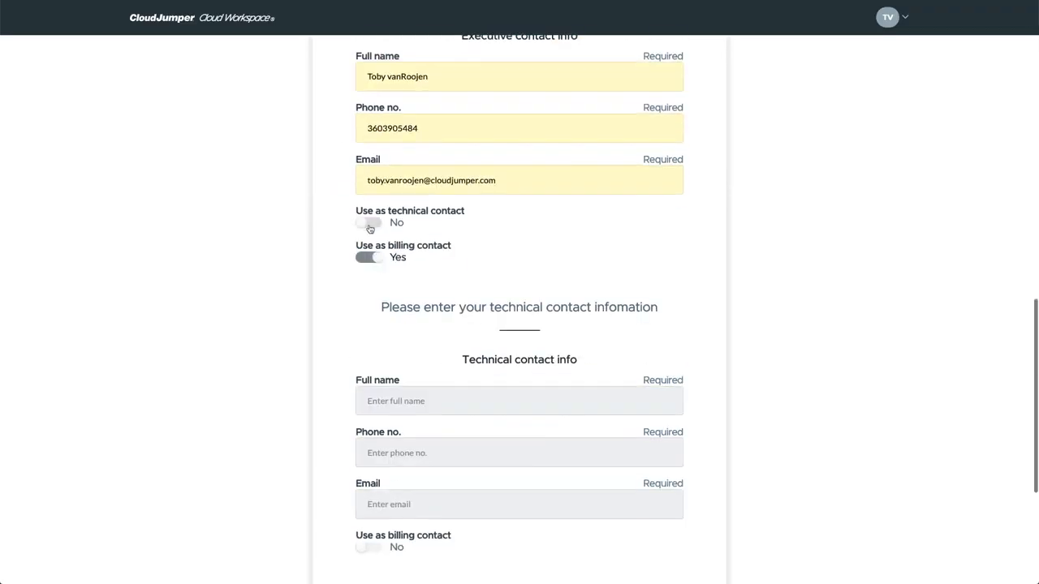
{"action": "left_click", "coordinate": [369, 223]}
{"action": "left_click", "coordinate": [673, 484]}
- Enter the bank account number and routing number on the billing page
{"action": "left_click", "coordinate": [519, 368]}
{"action": "type", "text": "53000"}
{"action": "key", "text": "Tab"}
{"action": "type", "text": "5000"}
- Enter the CWMS admin account username and password, and confirm the password
{"action": "left_click", "coordinate": [672, 480]}
{"action": "left_click", "coordinate": [411, 433]}
{"action": "left_click", "coordinate": [673, 484]}
{"action": "scroll", "coordinate": [487, 394], "scroll_direction": "down", "scroll_amount": 10}
- Review the registration details, accept the terms agreement, and submit the CloudJumper registration
{"action": "left_click", "coordinate": [534, 479]}
{"action": "left_click", "coordinate": [392, 398]}
{"action": "left_click", "coordinate": [624, 447]}
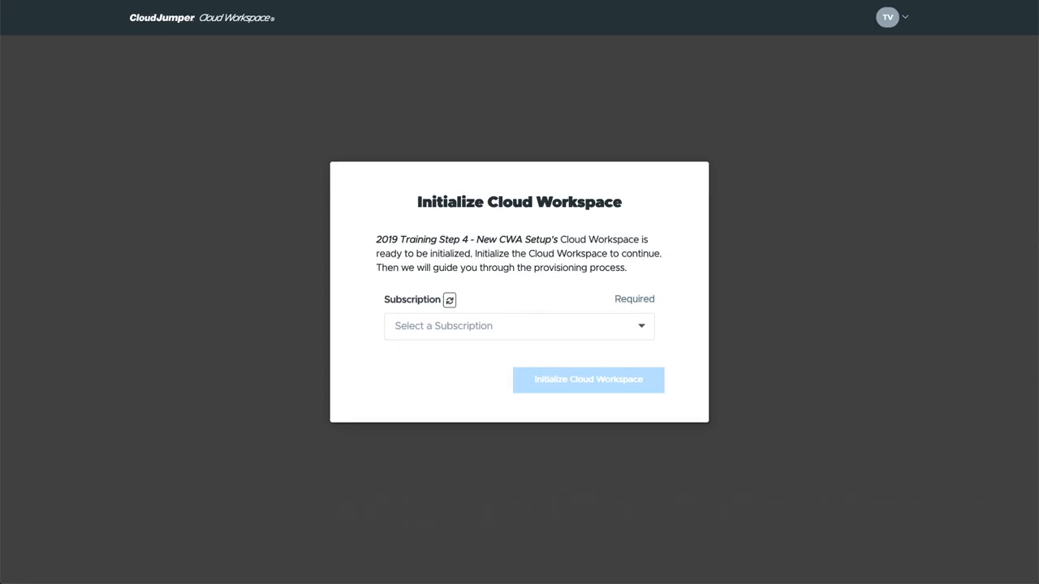
- Select the Microsoft Azure subscription and initialize Cloud Workspace on it
{"action": "left_click", "coordinate": [641, 329]}
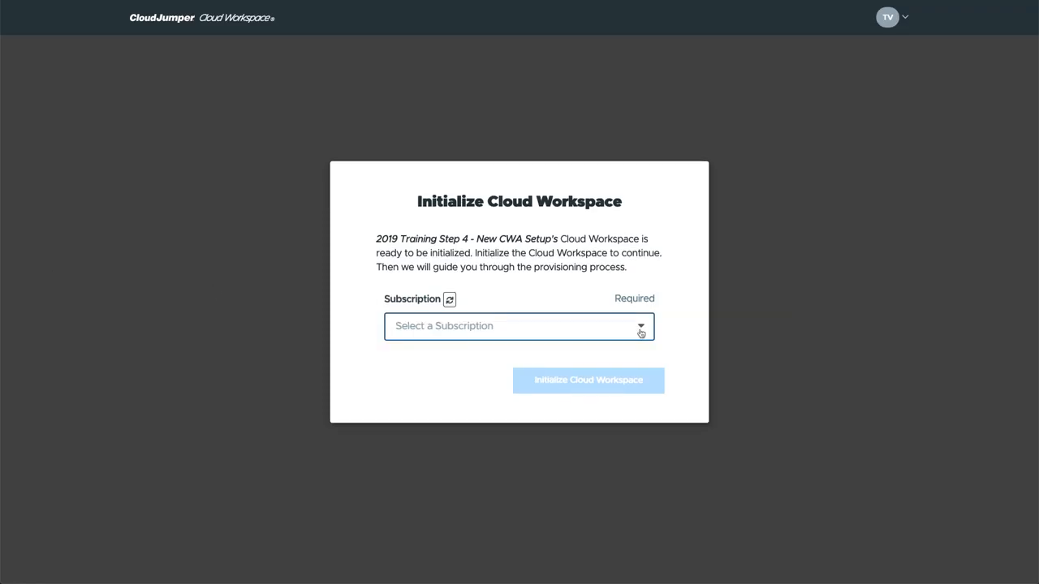
{"action": "left_click", "coordinate": [564, 355]}
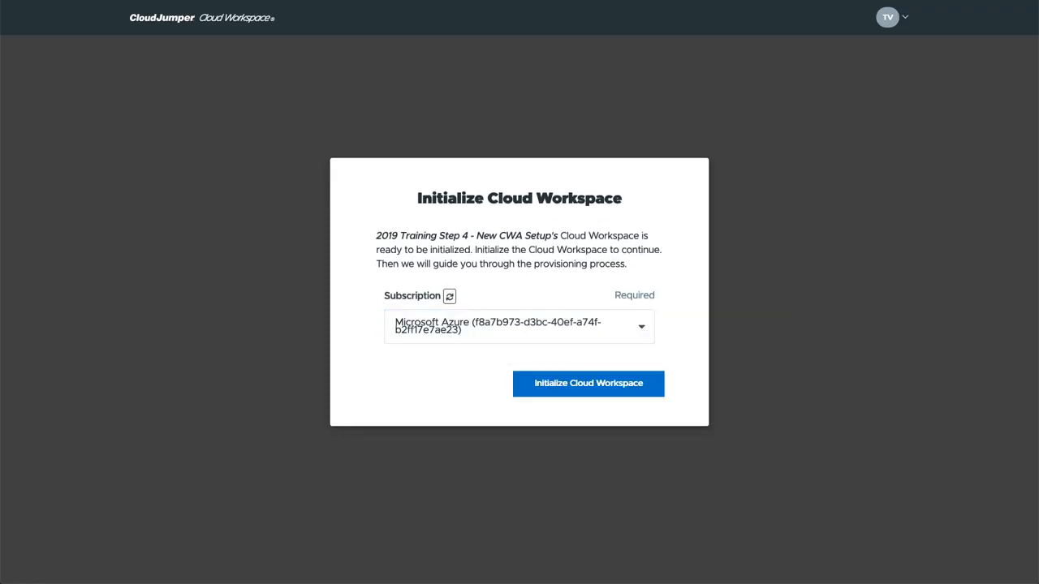
{"action": "left_click", "coordinate": [625, 389]}
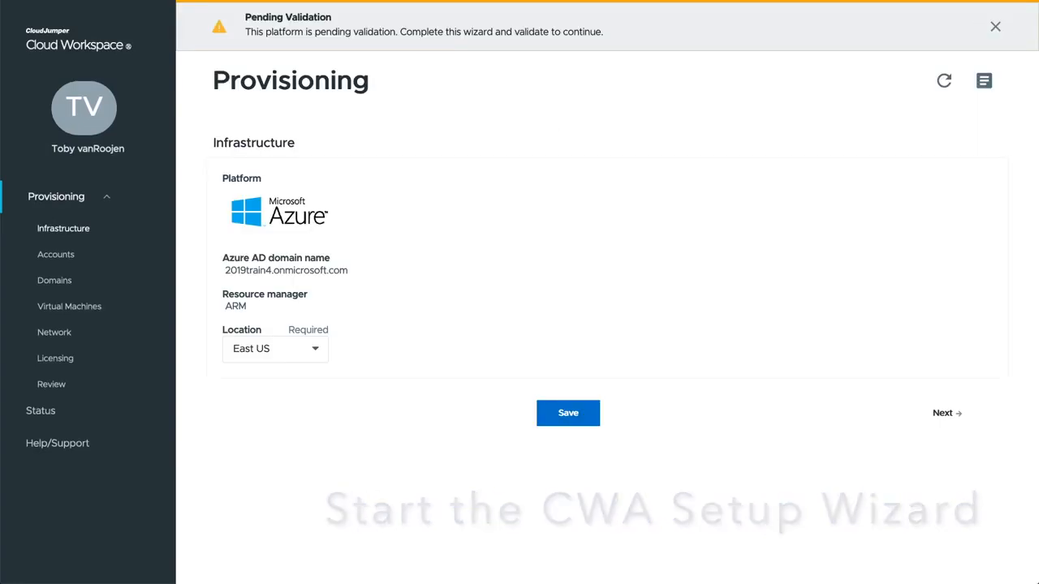
- Change the workspace location from East US to East US 2 and continue to Accounts
{"action": "left_click", "coordinate": [322, 345]}
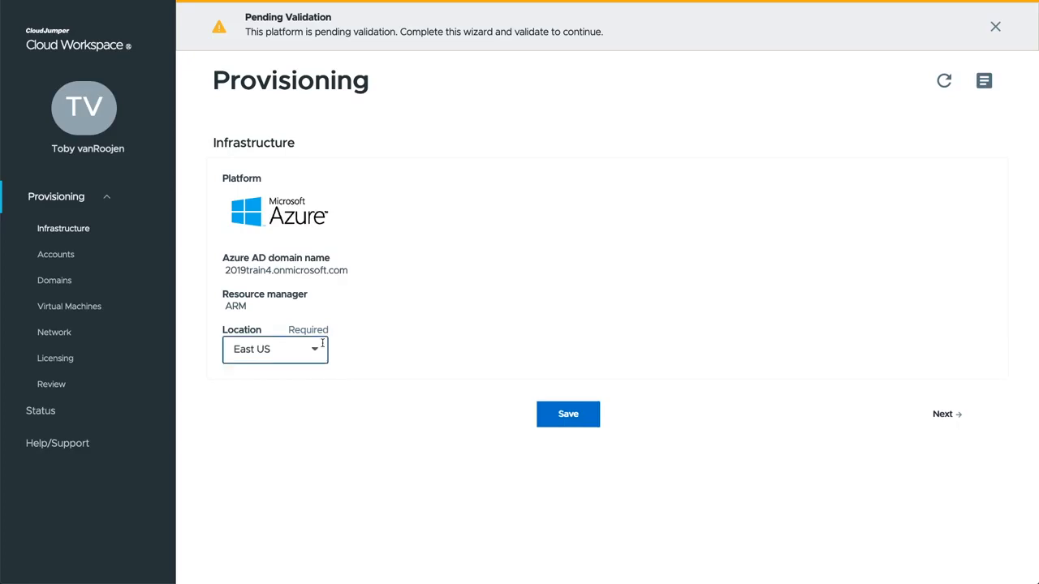
{"action": "left_click", "coordinate": [317, 351]}
{"action": "scroll", "coordinate": [295, 397], "scroll_direction": "down", "scroll_amount": 2}
{"action": "left_click", "coordinate": [296, 399]}
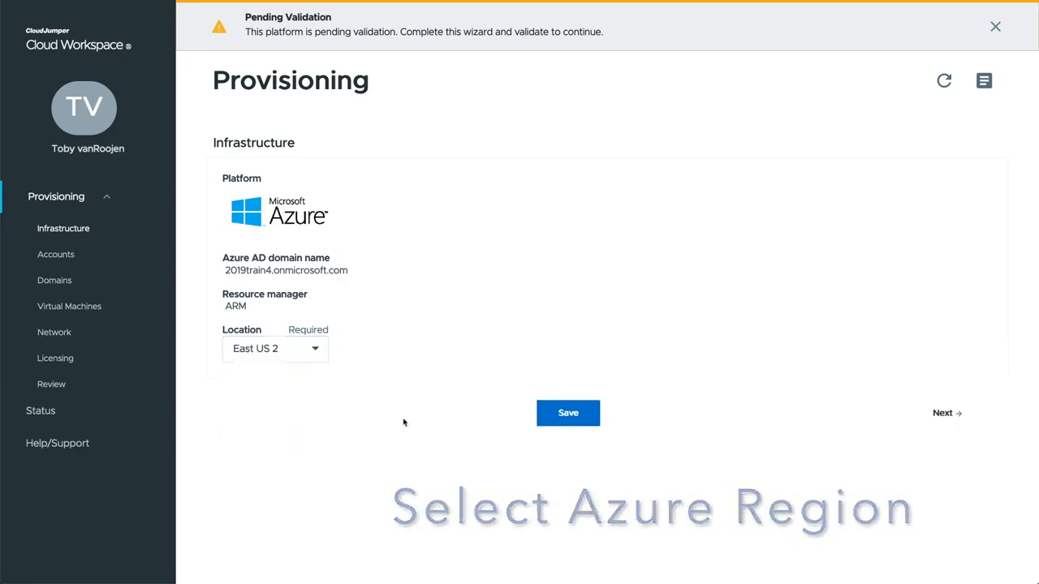
{"action": "left_click", "coordinate": [941, 415]}
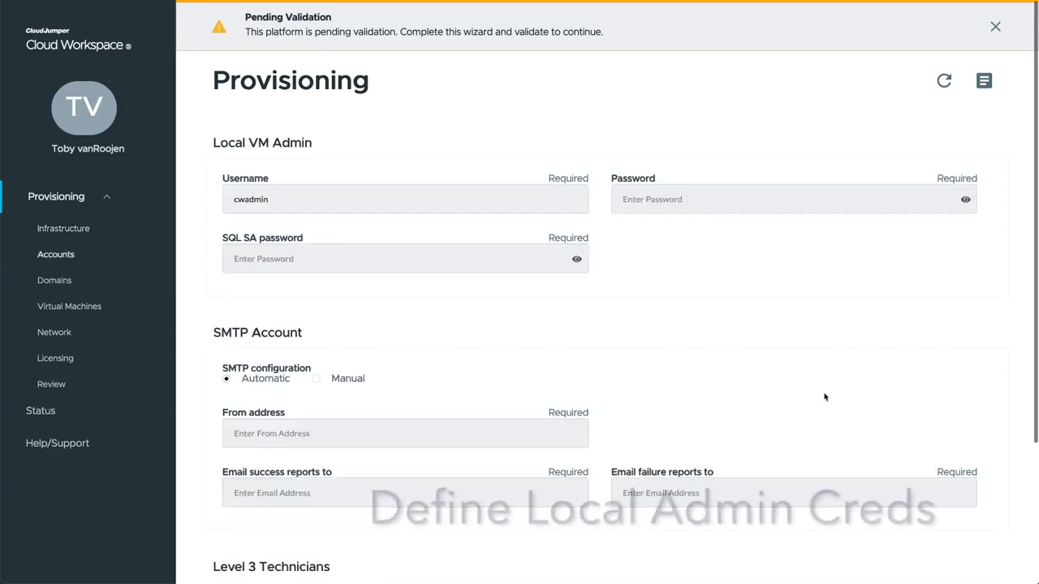
- Enter the Local VM Admin password and paste the SQL SA password on the Accounts step
{"action": "left_click", "coordinate": [642, 199]}
{"action": "type", "text": "••••••••"}
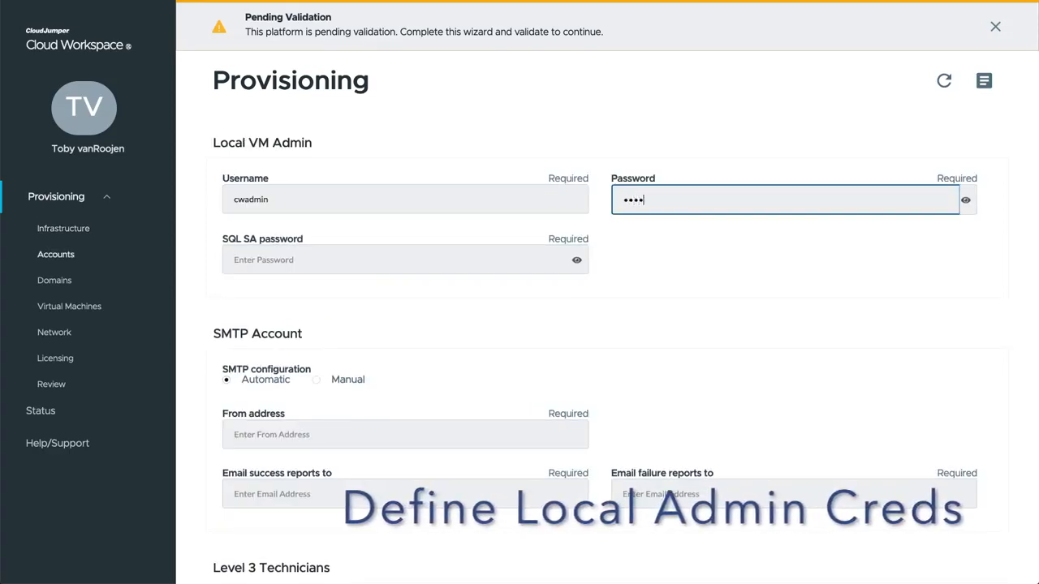
{"action": "type", "text": "••"}
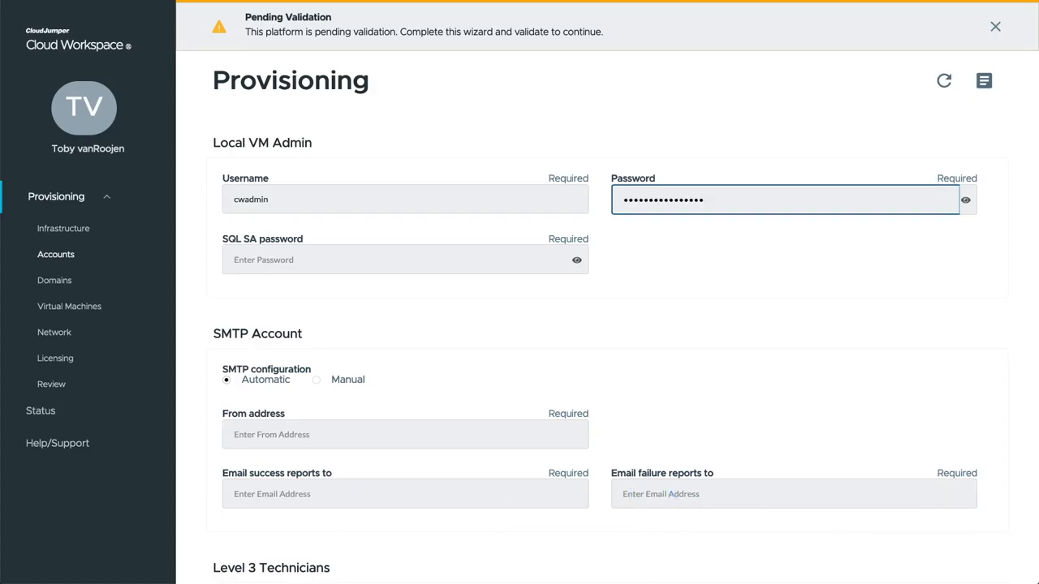
{"action": "key", "text": "Tab"}
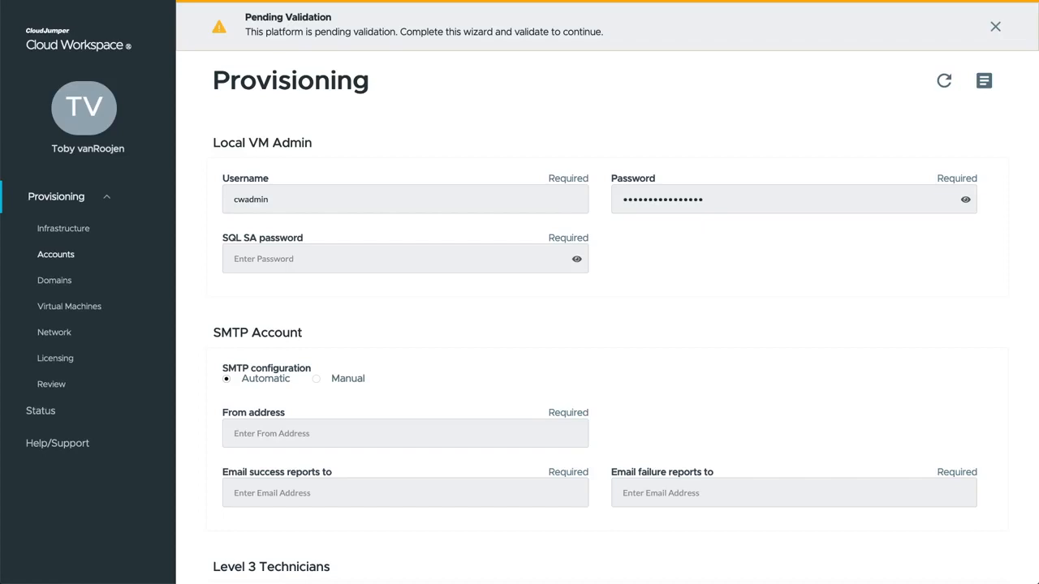
{"action": "left_click", "coordinate": [286, 267]}
{"action": "key", "text": "ctrl+v"}
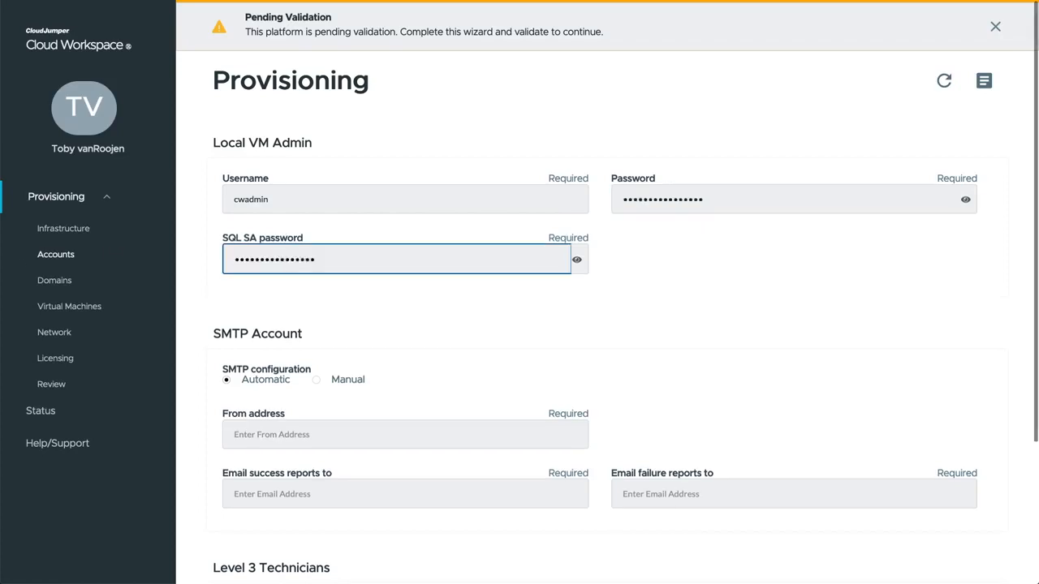
{"action": "key", "text": "Tab"}
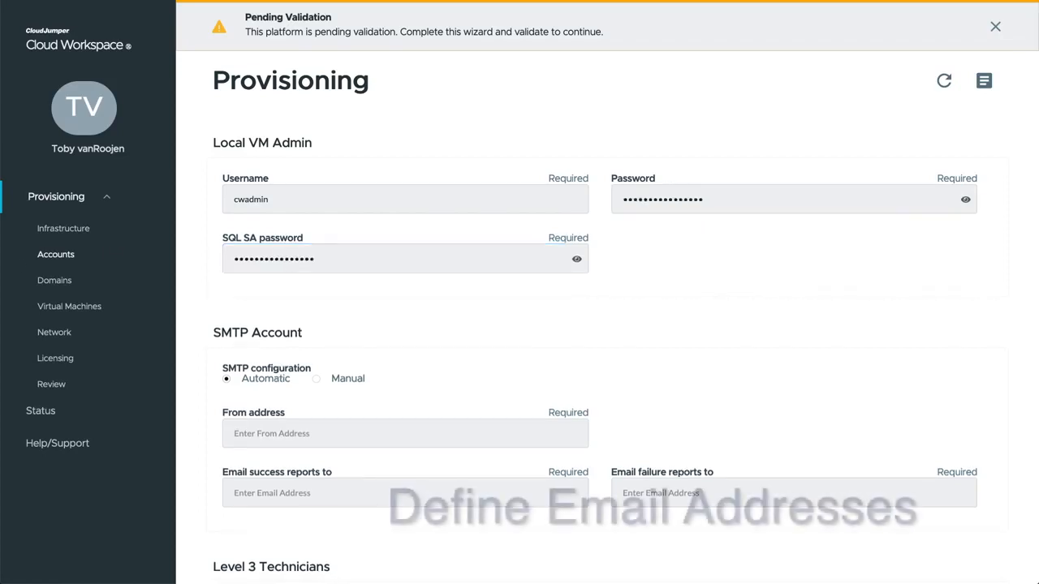
- Paste the admin address into the SMTP From, success-report and failure-report fields
{"action": "left_click", "coordinate": [300, 433]}
{"action": "key", "text": "ctrl+v"}
{"action": "left_click", "coordinate": [304, 497]}
{"action": "key", "text": "ctrl+v"}
{"action": "left_click", "coordinate": [683, 503]}
{"action": "key", "text": "ctrl+v"}
{"action": "scroll", "coordinate": [576, 445], "scroll_direction": "down", "scroll_amount": 2}
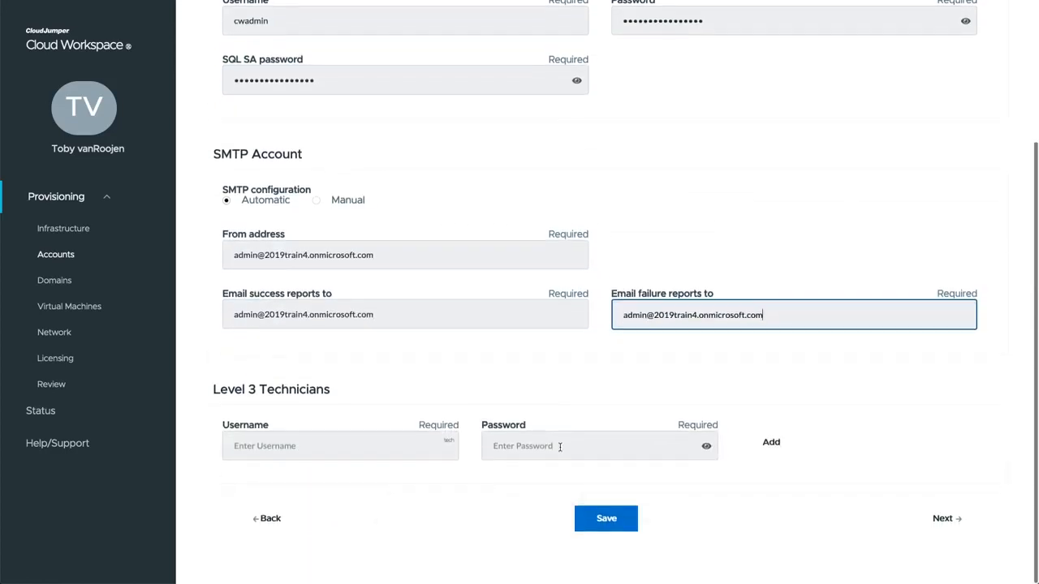
- Enter the Level 3 technician username and paste its password
{"action": "left_click", "coordinate": [378, 448]}
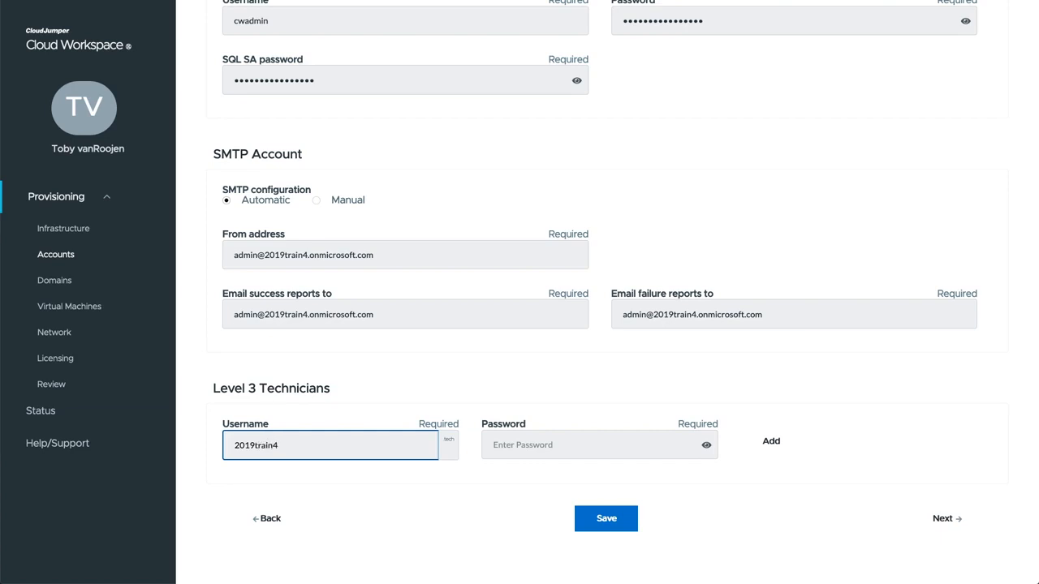
{"action": "key", "text": "Tab"}
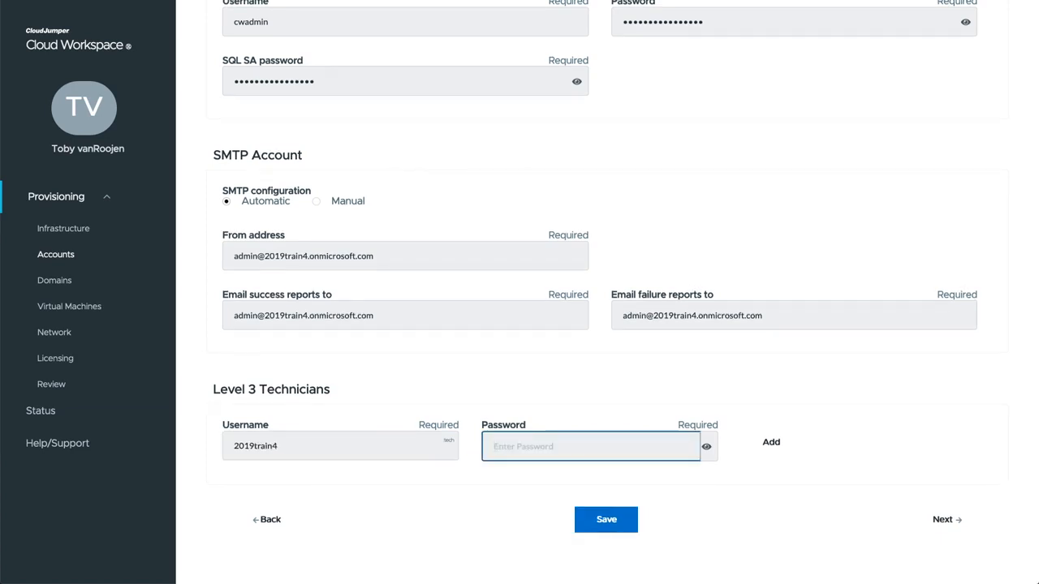
{"action": "key", "text": "Tab"}
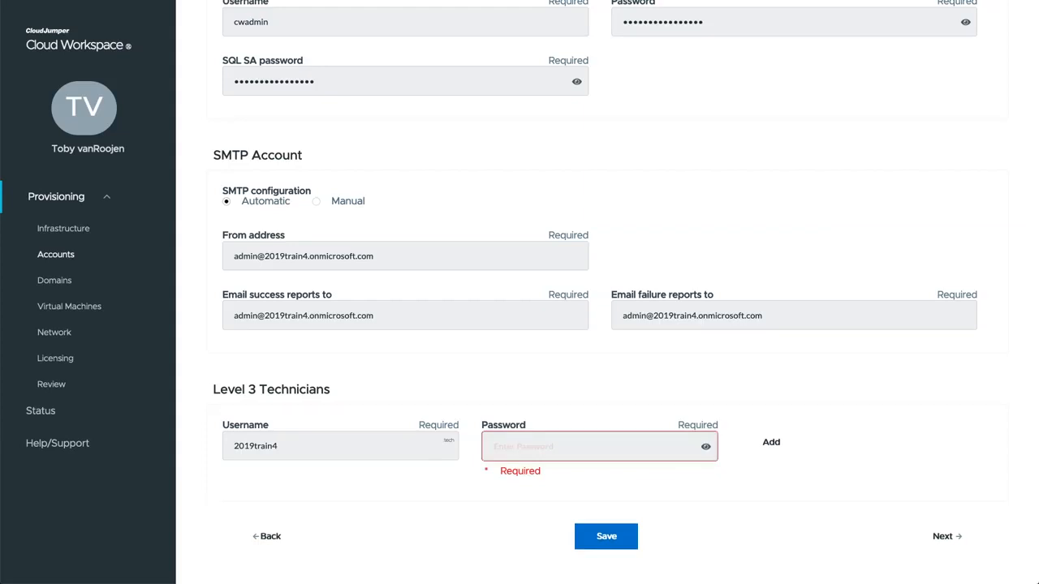
{"action": "left_click", "coordinate": [536, 446]}
{"action": "key", "text": "ctrl+v"}
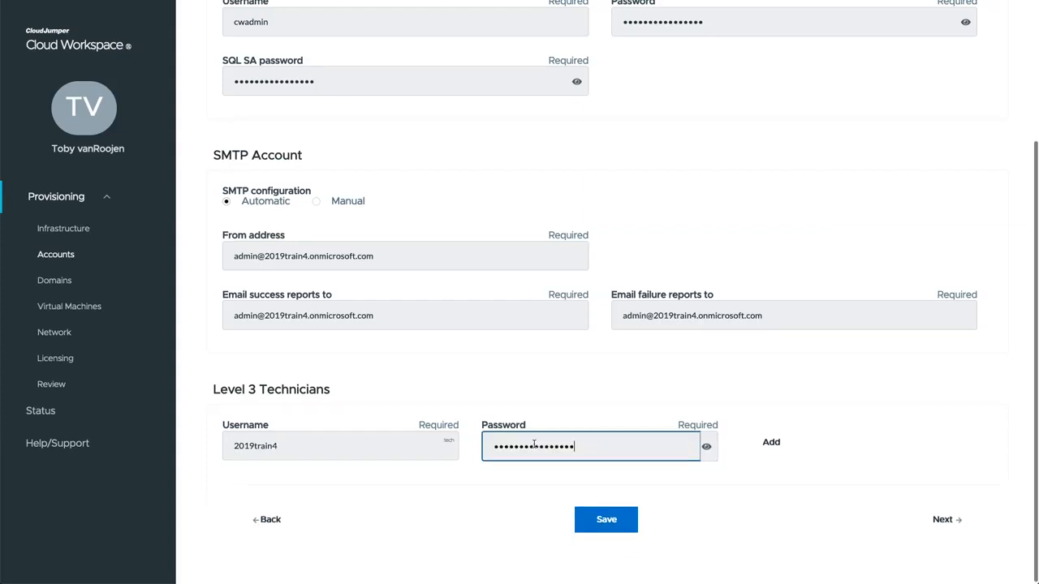
{"action": "key", "text": "Tab"}
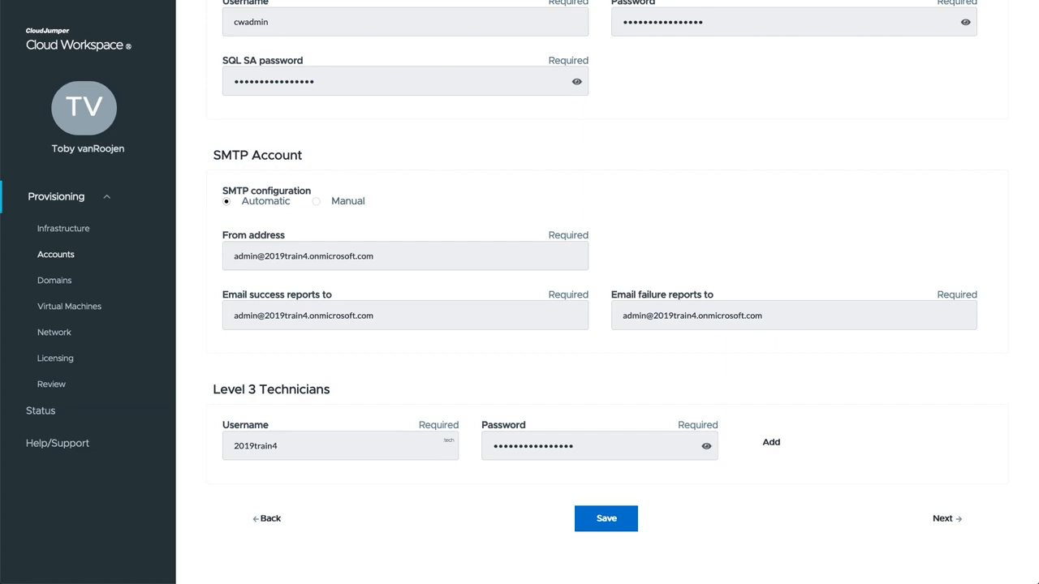
- Accept the Domains settings and set the time zone to America/Detroit, New York, Montreal (UTC-04:00)
{"action": "left_click", "coordinate": [944, 519]}
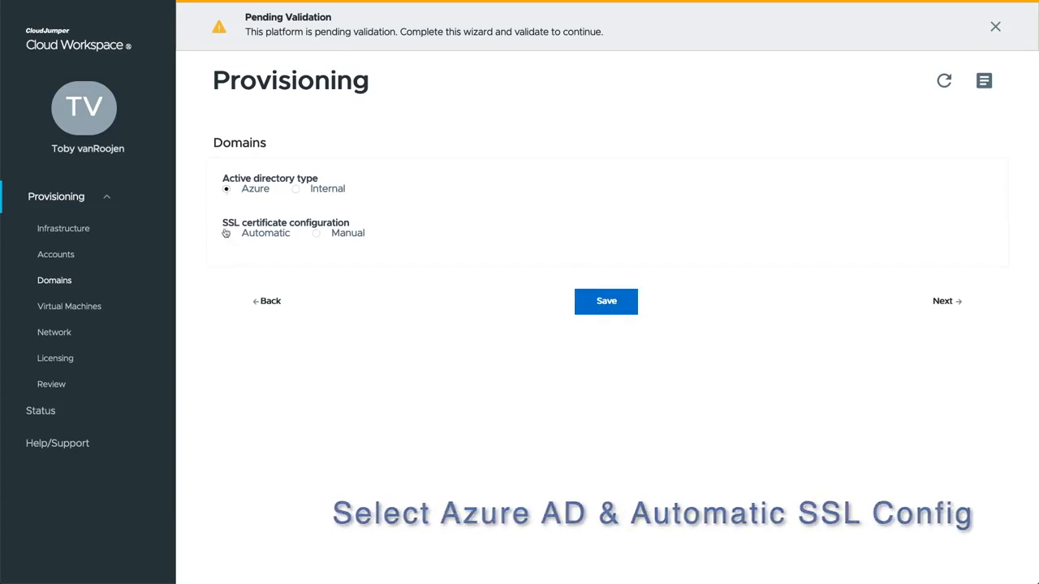
{"action": "left_click", "coordinate": [941, 302]}
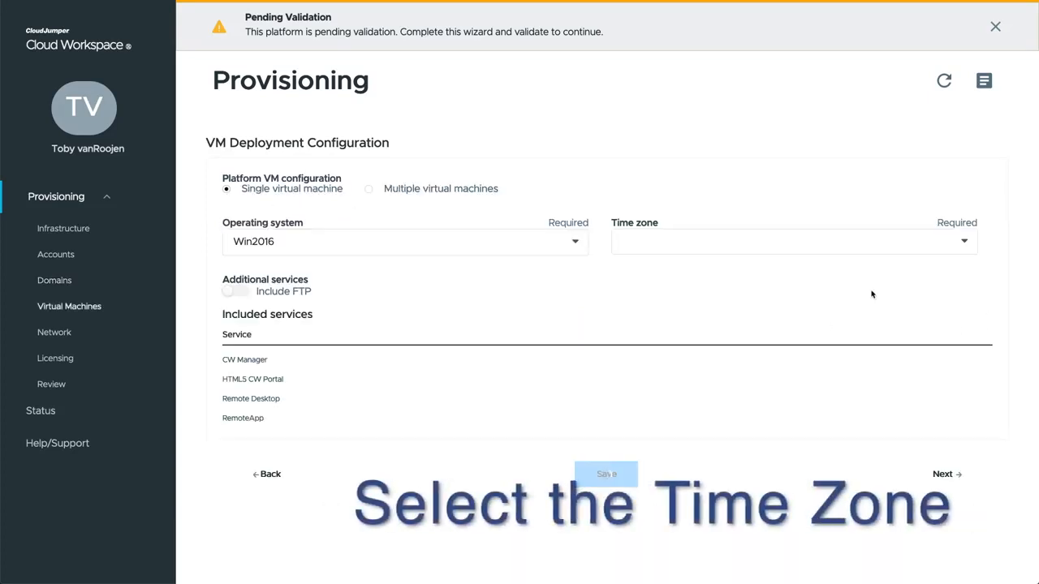
{"action": "left_click", "coordinate": [672, 247]}
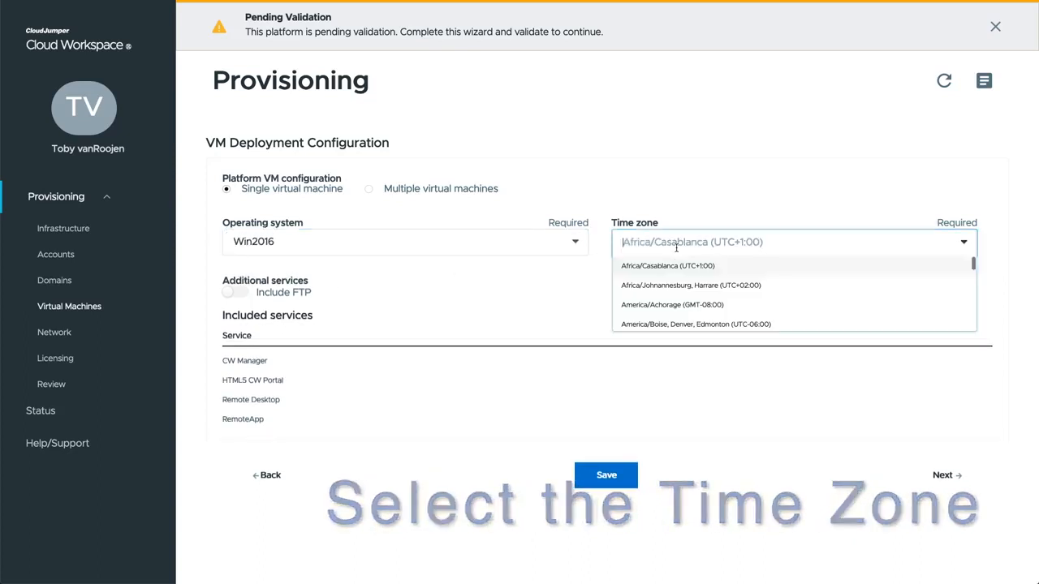
{"action": "type", "text": "new"}
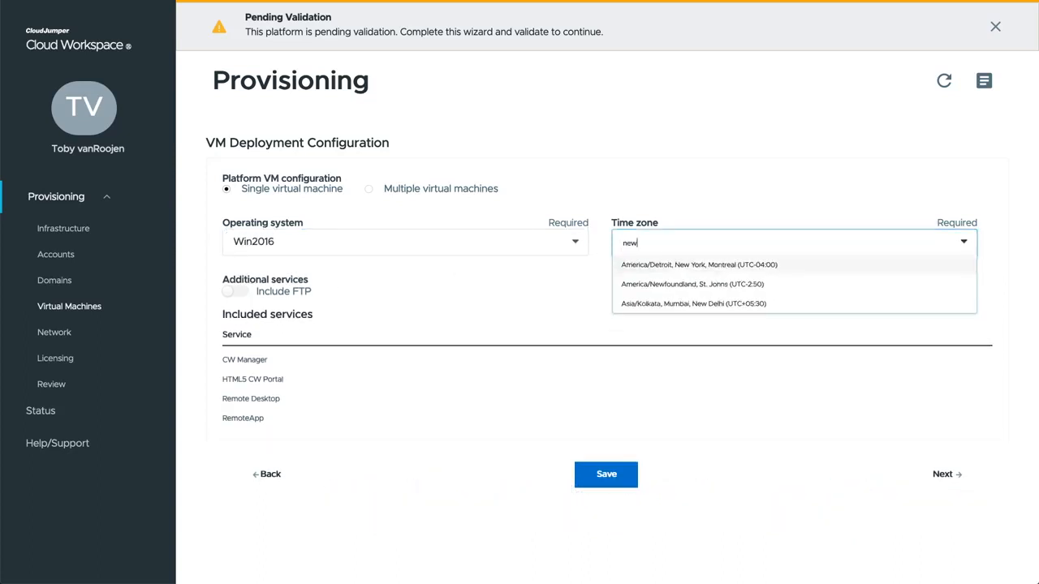
{"action": "left_click", "coordinate": [696, 266]}
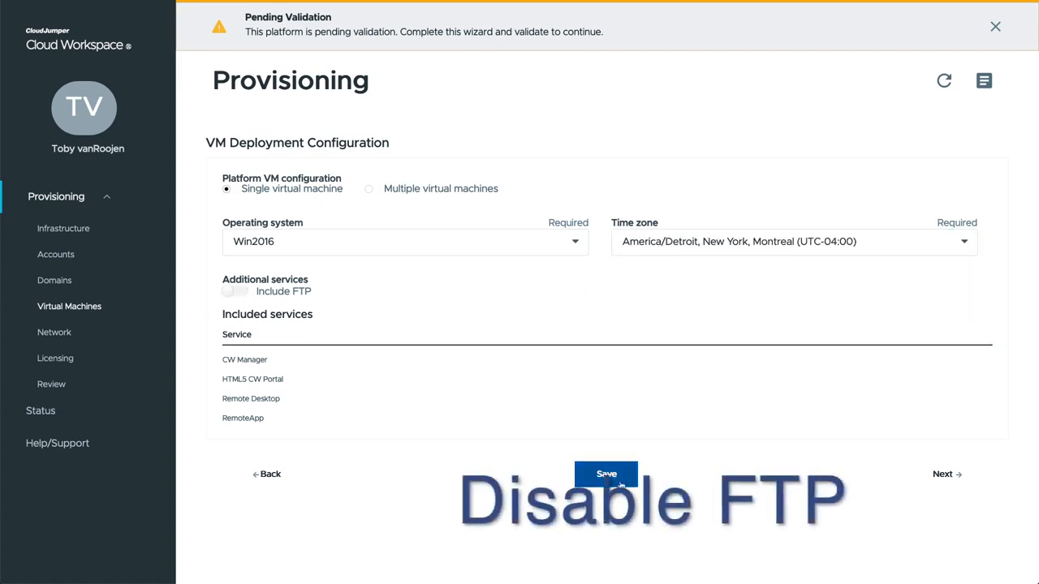
{"action": "left_click", "coordinate": [956, 480]}
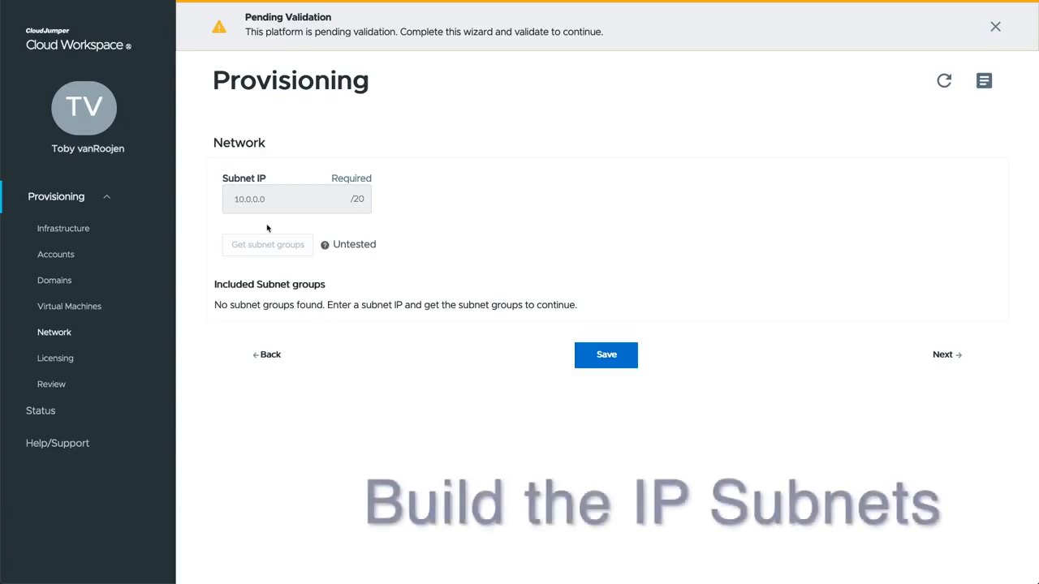
- Enter subnet IP 10.0.0.0 and retrieve the four subnet groups for 10.0.0.0/20
{"action": "left_click", "coordinate": [260, 200]}
{"action": "type", "text": "10.0.0.0"}
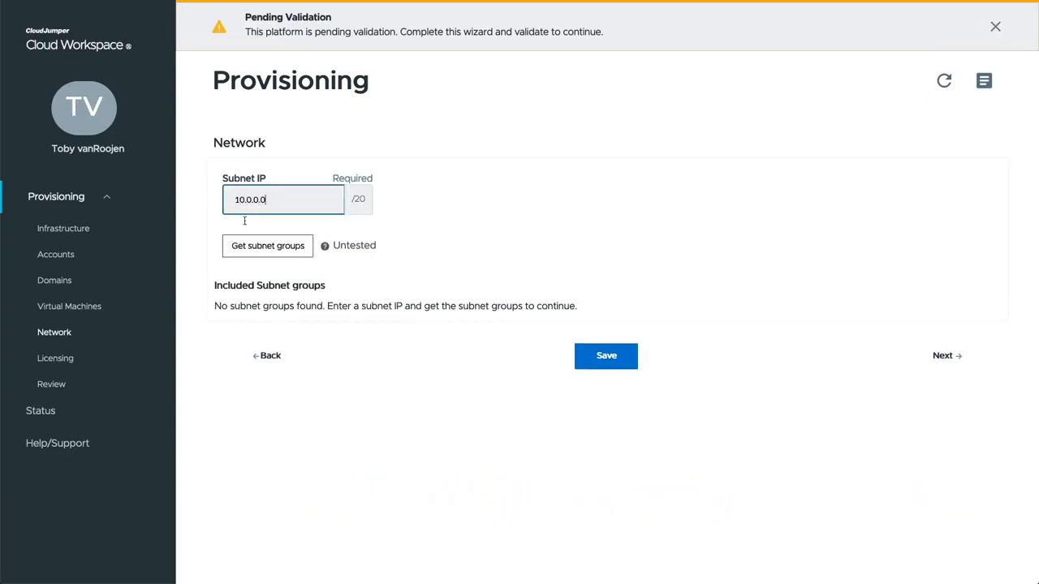
{"action": "left_click", "coordinate": [258, 252]}
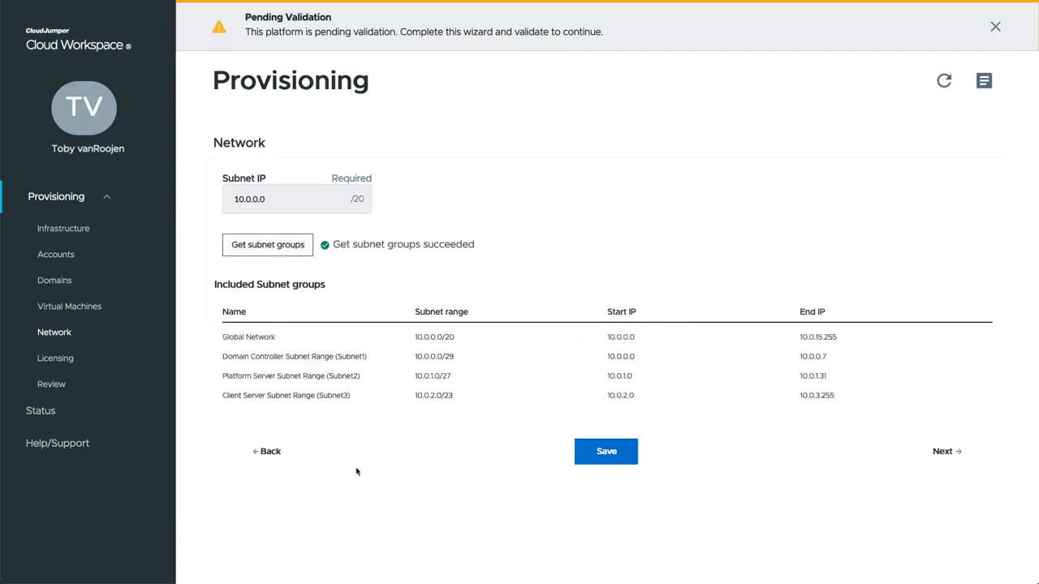
- Turn off the ThinPrint License Manager on the Licensing step and proceed to the Review summary
{"action": "left_click", "coordinate": [944, 452]}
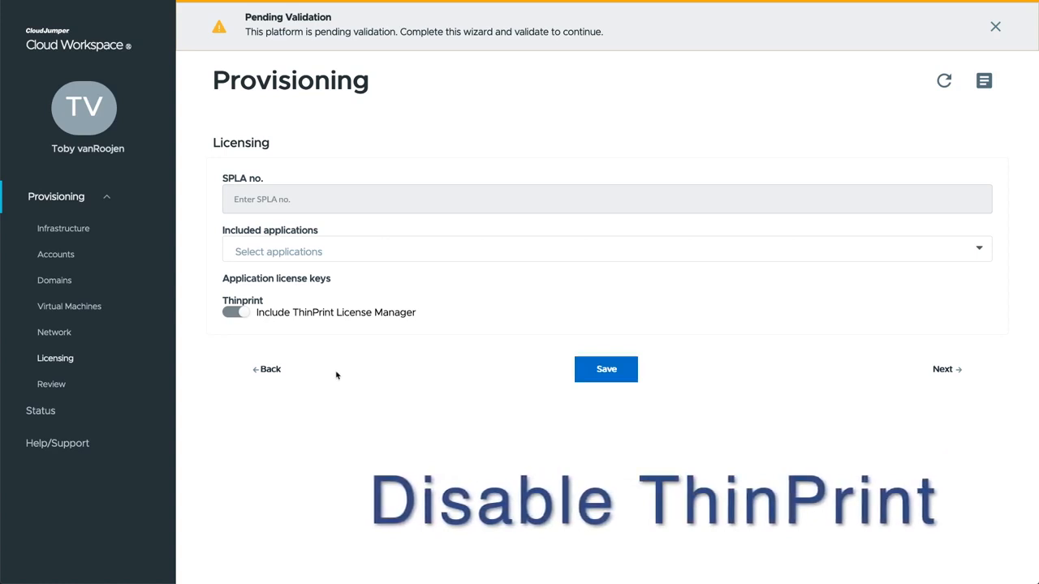
{"action": "left_click", "coordinate": [232, 315]}
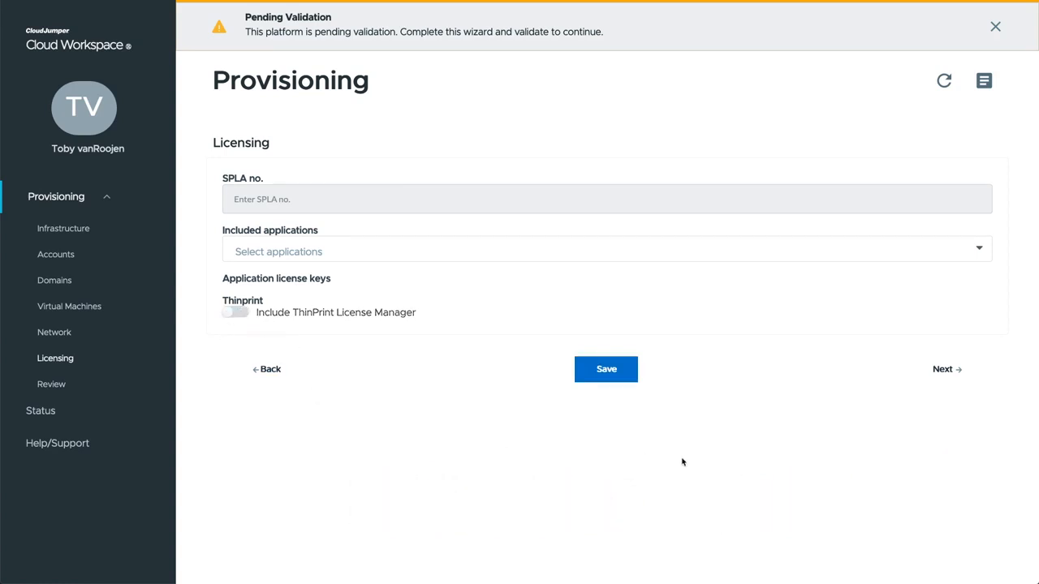
{"action": "left_click", "coordinate": [942, 369]}
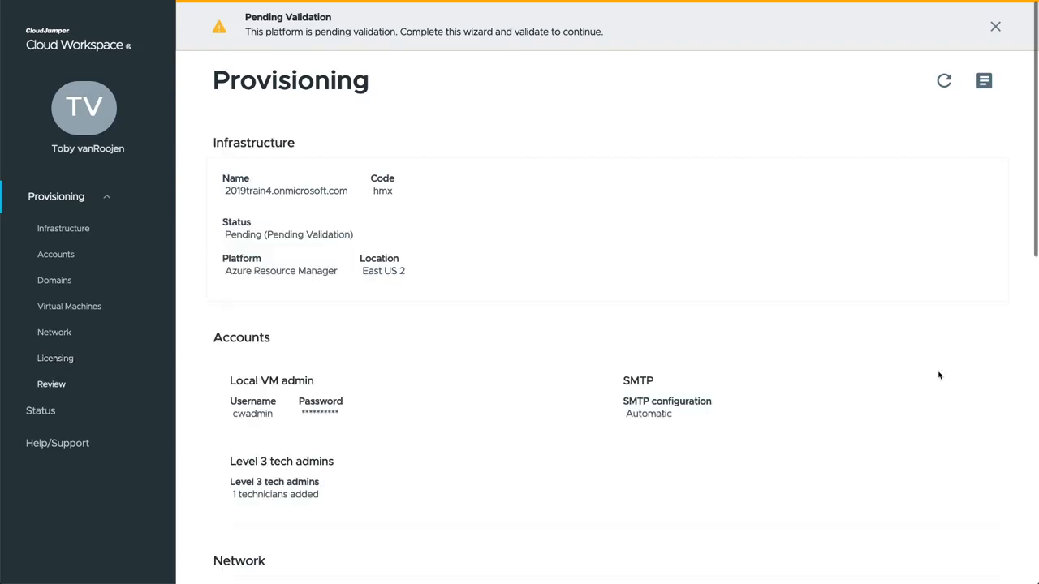
- Validate the reviewed platform settings and check task history until status reads Pending Provisioning
{"action": "scroll", "coordinate": [535, 365], "scroll_direction": "down", "scroll_amount": 5}
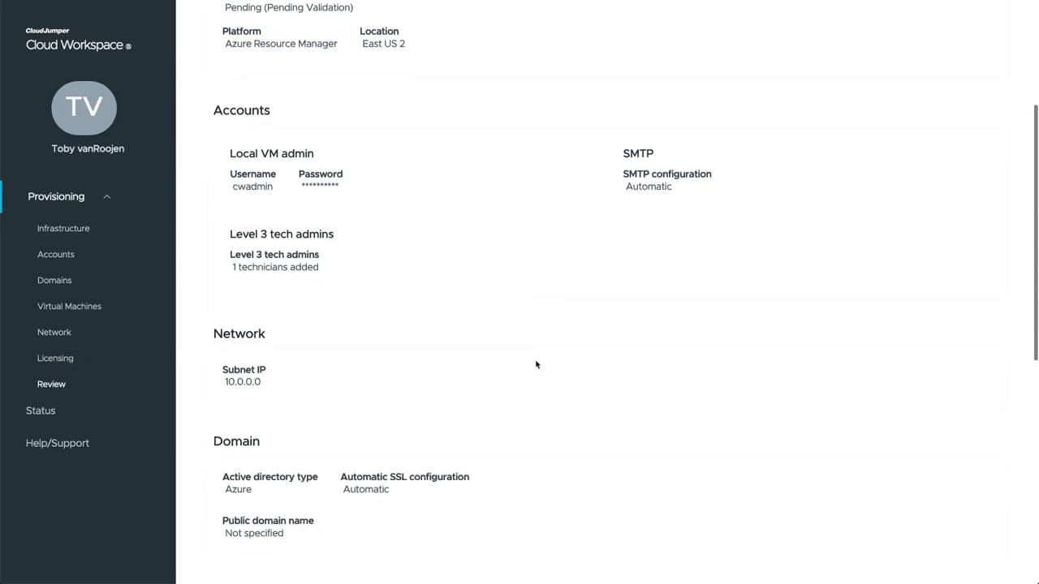
{"action": "scroll", "coordinate": [535, 364], "scroll_direction": "down", "scroll_amount": 2}
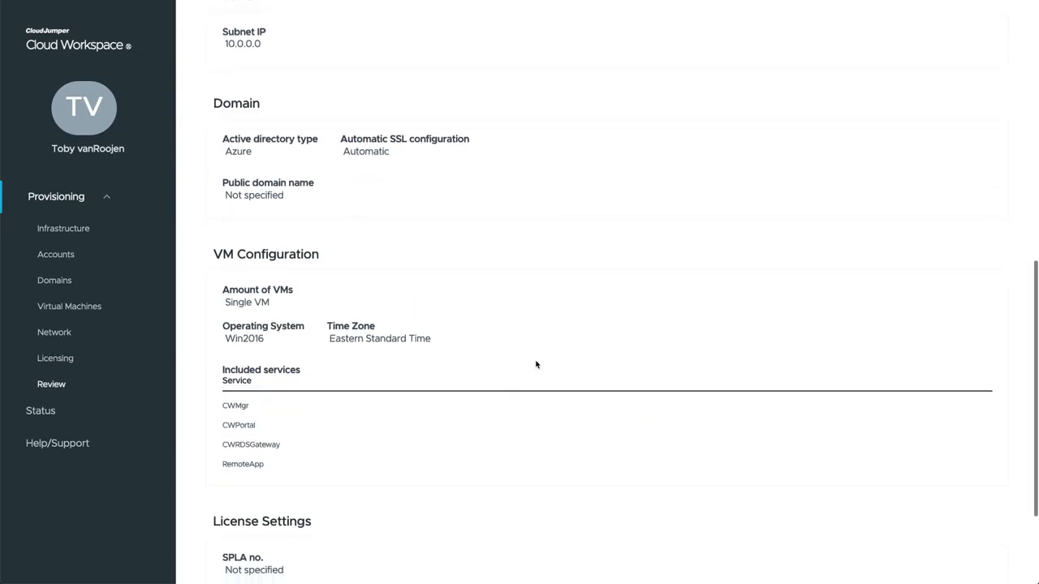
{"action": "left_click", "coordinate": [644, 517]}
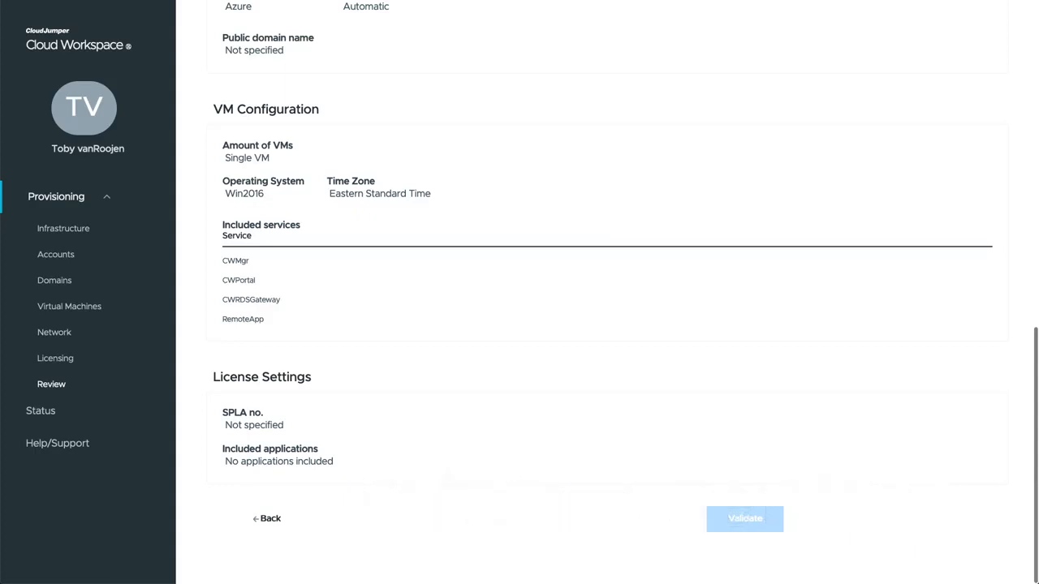
{"action": "left_click", "coordinate": [984, 81]}
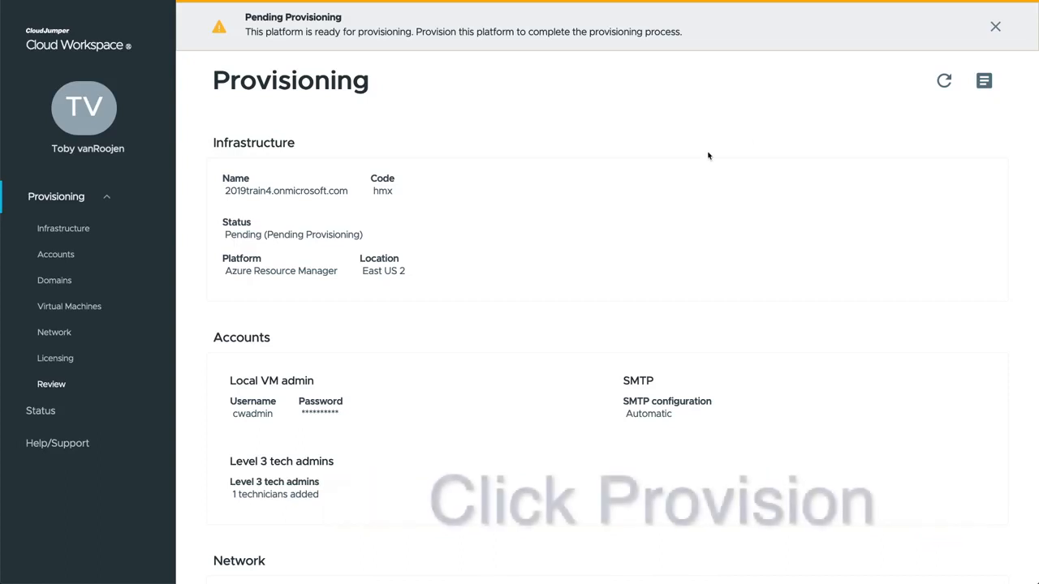
- Start provisioning the hmx platform and acknowledge the 2-4 hour deployment Congratulations notice
{"action": "scroll", "coordinate": [545, 270], "scroll_direction": "down", "scroll_amount": 8}
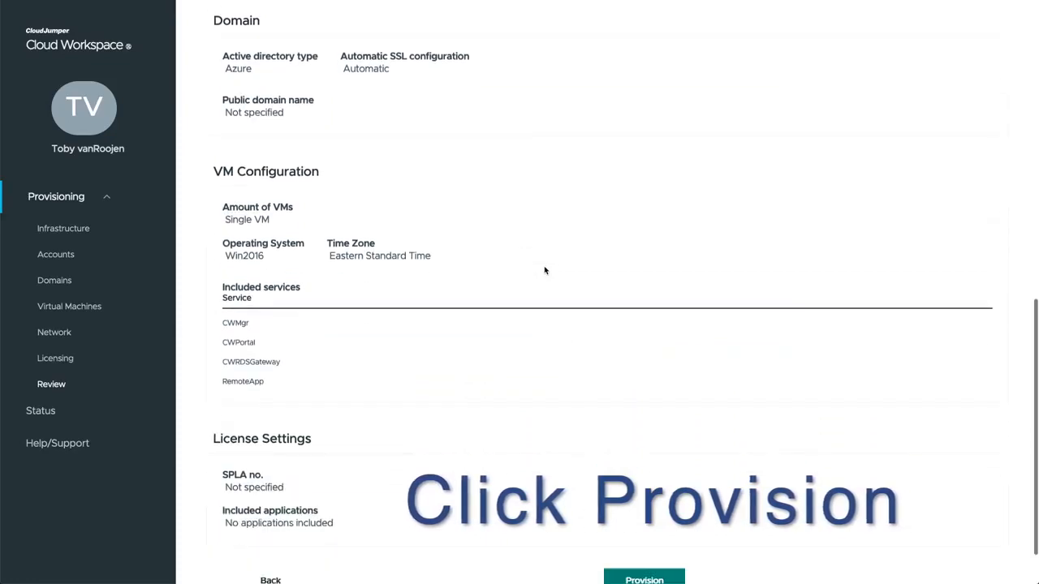
{"action": "scroll", "coordinate": [545, 270], "scroll_direction": "down", "scroll_amount": 2}
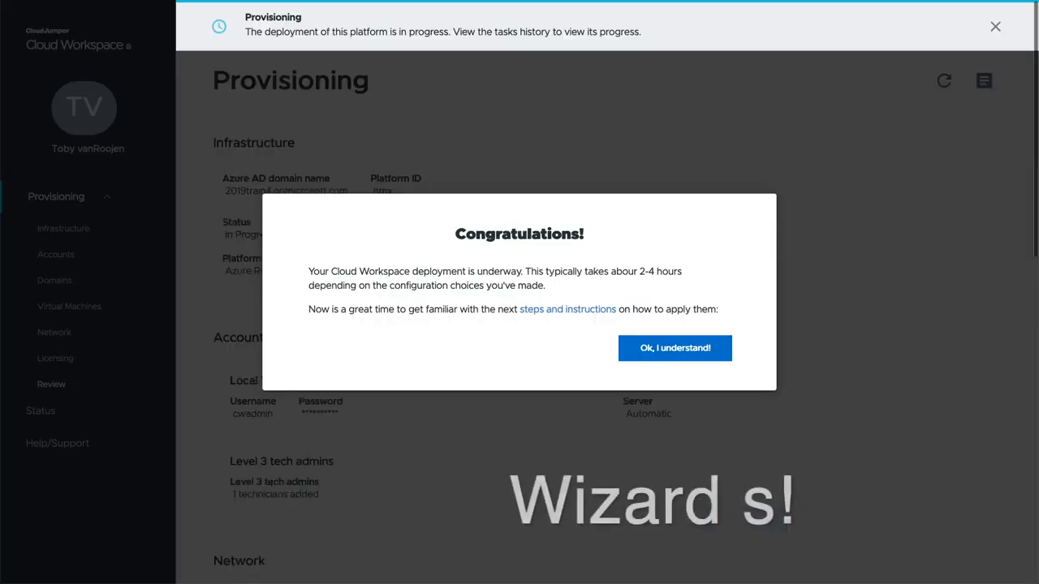
{"action": "right_click", "coordinate": [540, 309]}
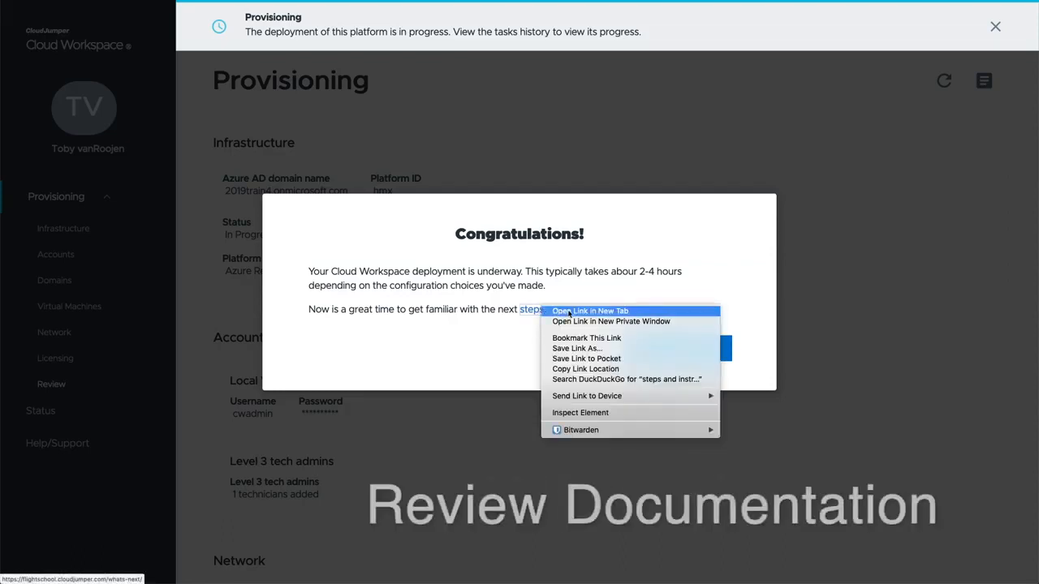
{"action": "left_click", "coordinate": [565, 311]}
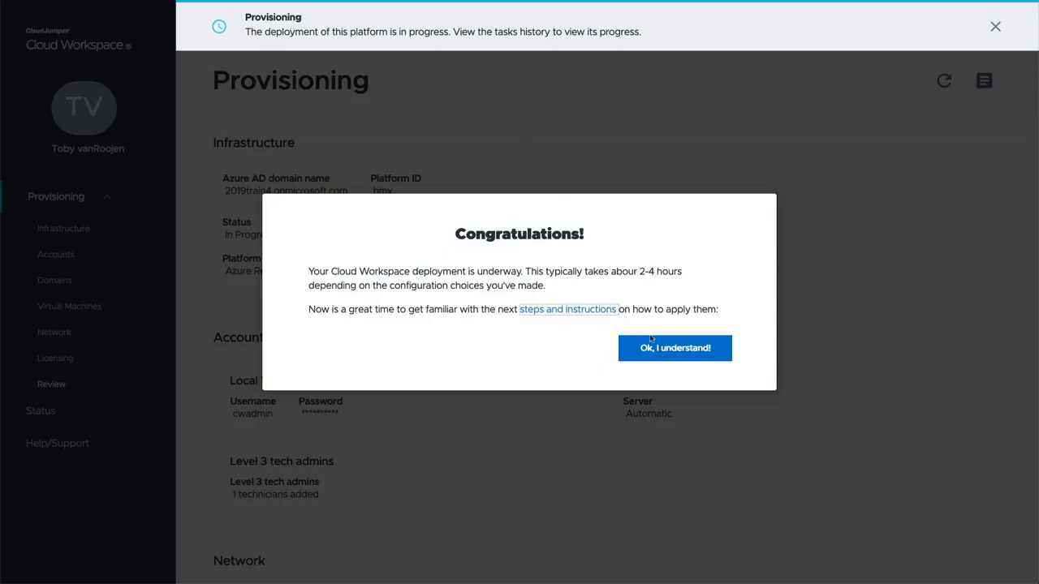
{"action": "left_click", "coordinate": [667, 347]}
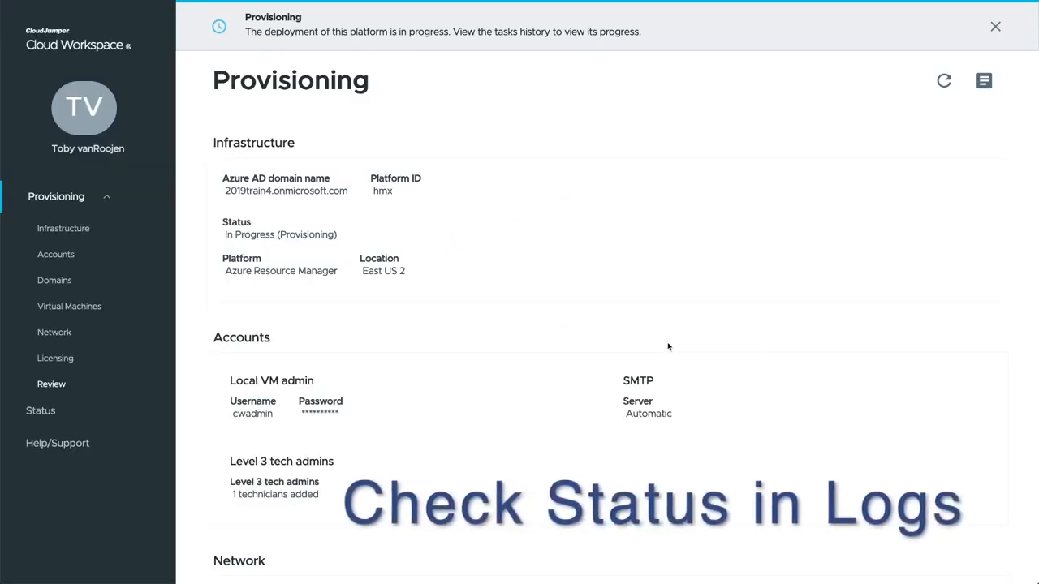
- Open the Status log and expand, then collapse, the latest log entry's details
{"action": "left_click", "coordinate": [48, 411]}
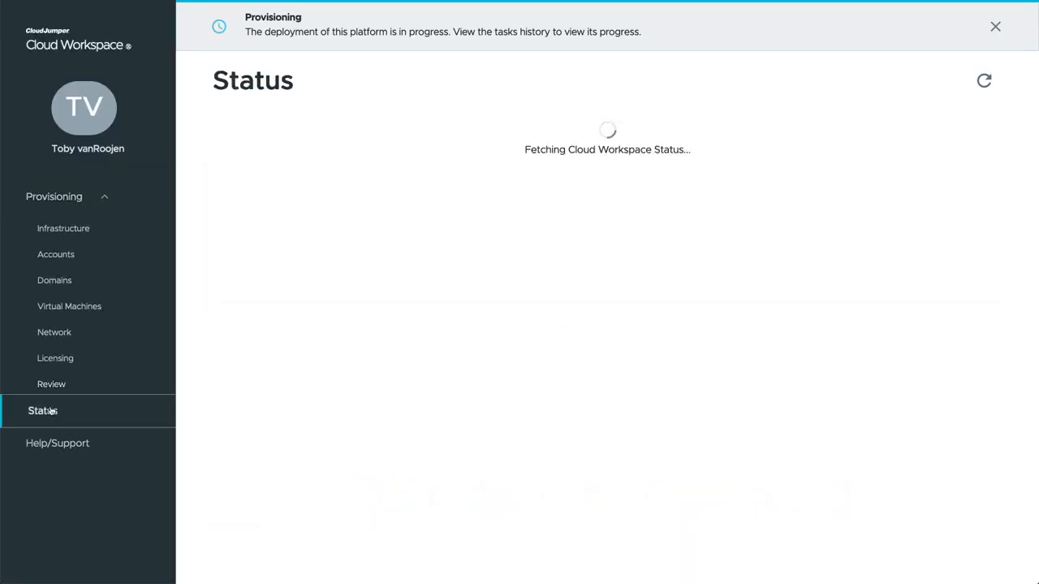
{"action": "left_click", "coordinate": [220, 183]}
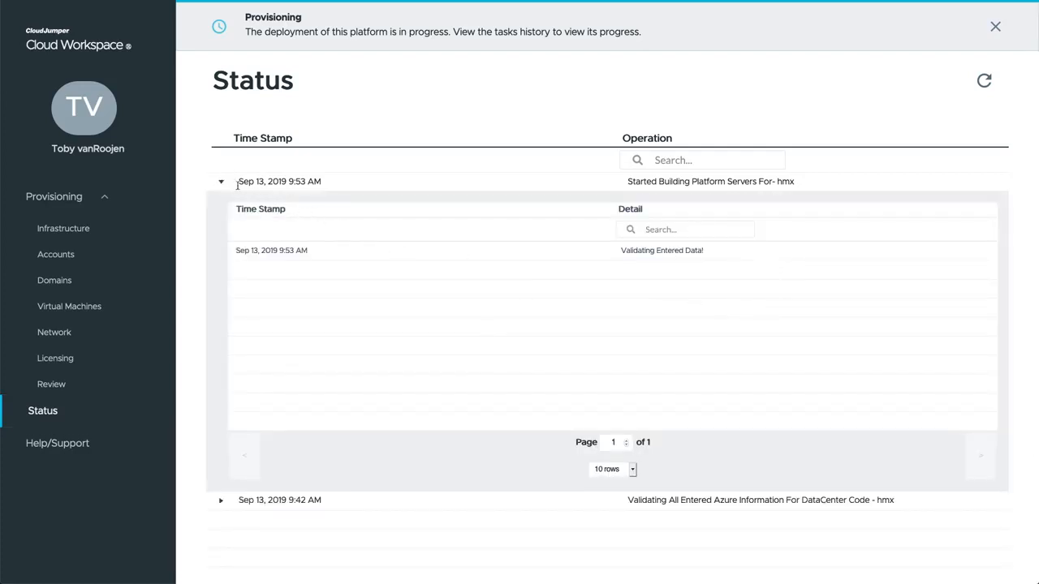
{"action": "left_click", "coordinate": [221, 183]}
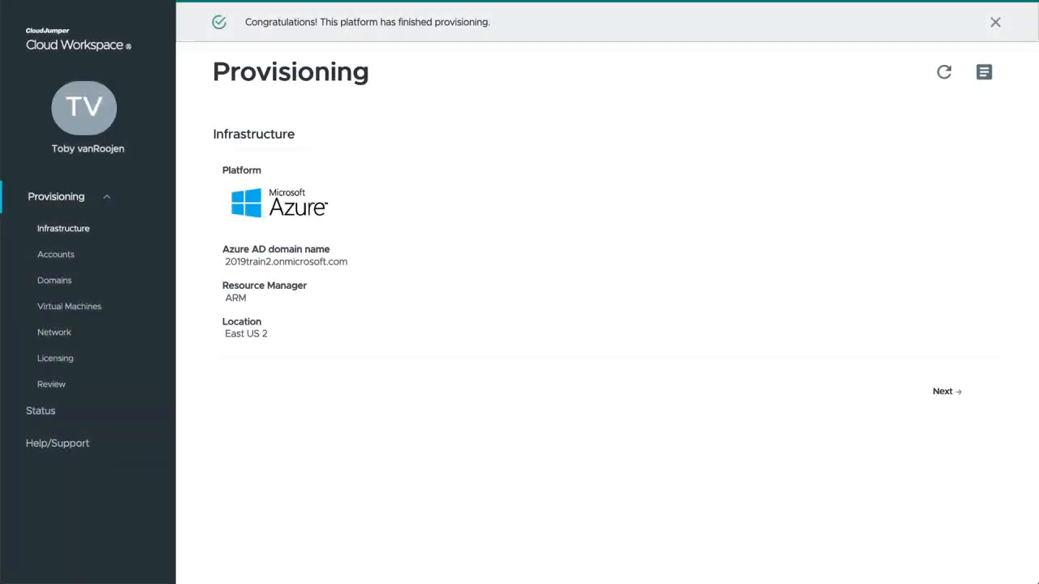
- Open the Status log and briefly expand the 'Provisioning has completed successfully' entry
{"action": "left_click", "coordinate": [41, 411]}
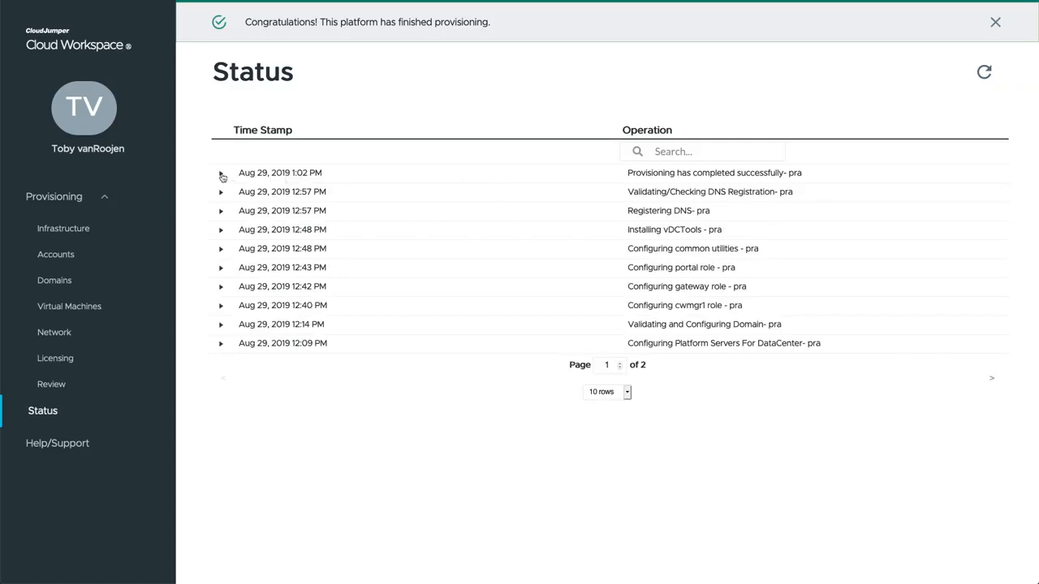
{"action": "left_click", "coordinate": [221, 174]}
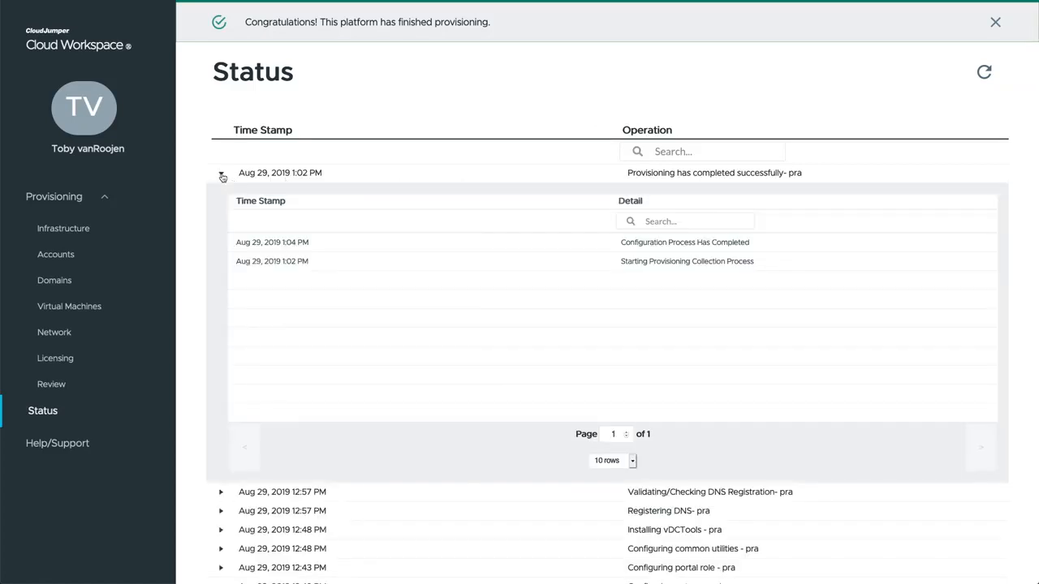
{"action": "left_click", "coordinate": [221, 176]}
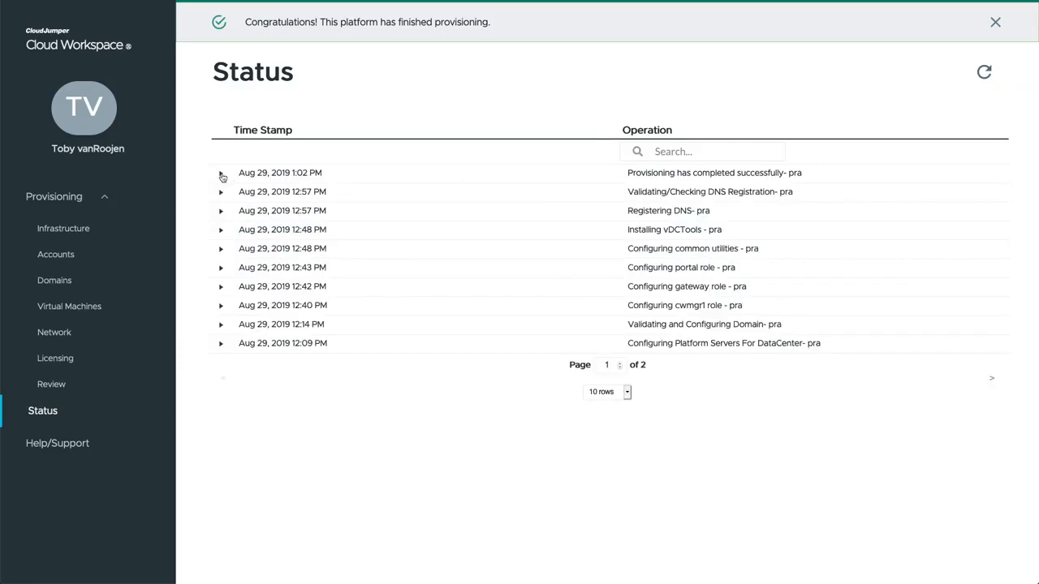
- Expand the Validating and Configuring Domain and 12:40 PM Configuring cwmgr1 role entries, showing more rows per page
{"action": "left_click", "coordinate": [220, 325]}
{"action": "scroll", "coordinate": [232, 269], "scroll_direction": "down", "scroll_amount": 2}
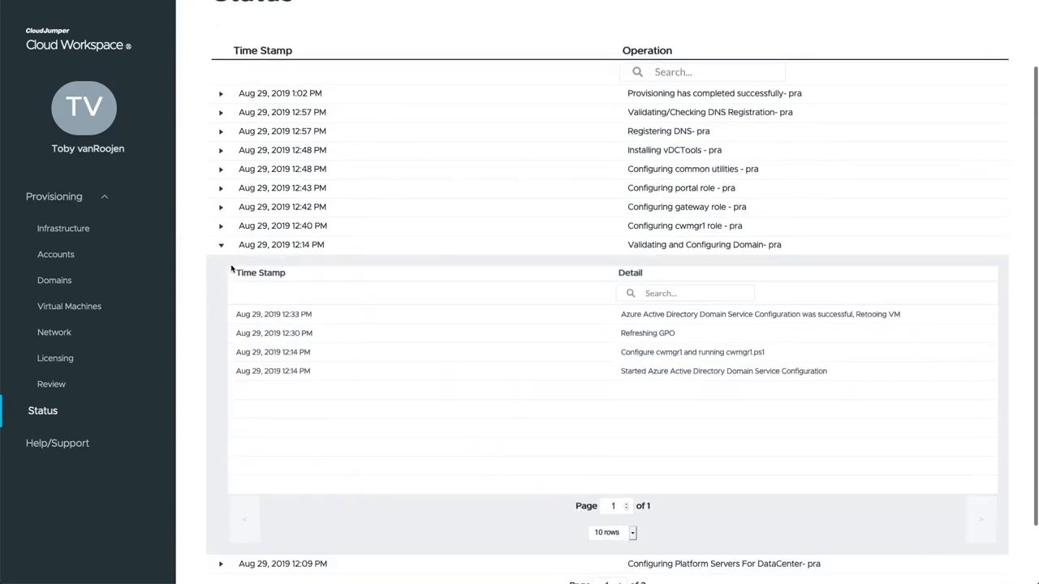
{"action": "left_click", "coordinate": [219, 226]}
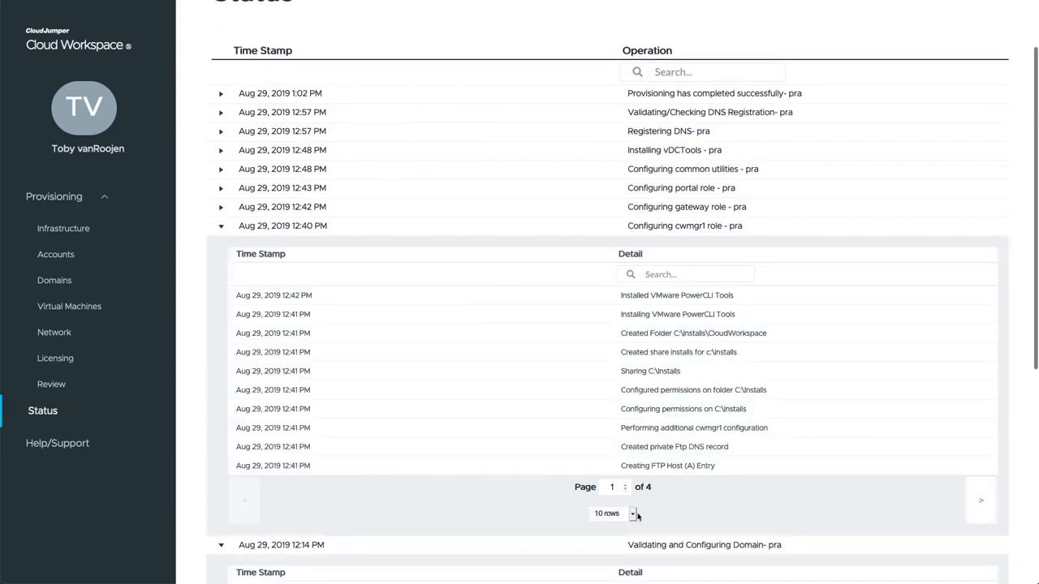
{"action": "left_click", "coordinate": [632, 514]}
{"action": "left_click", "coordinate": [608, 488]}
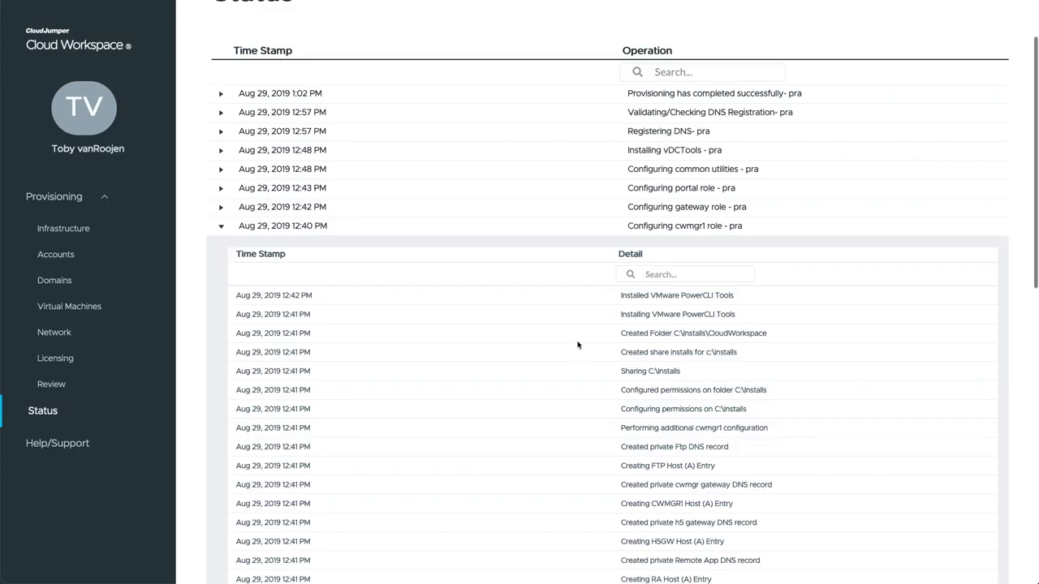
{"action": "scroll", "coordinate": [578, 344], "scroll_direction": "down", "scroll_amount": 5}
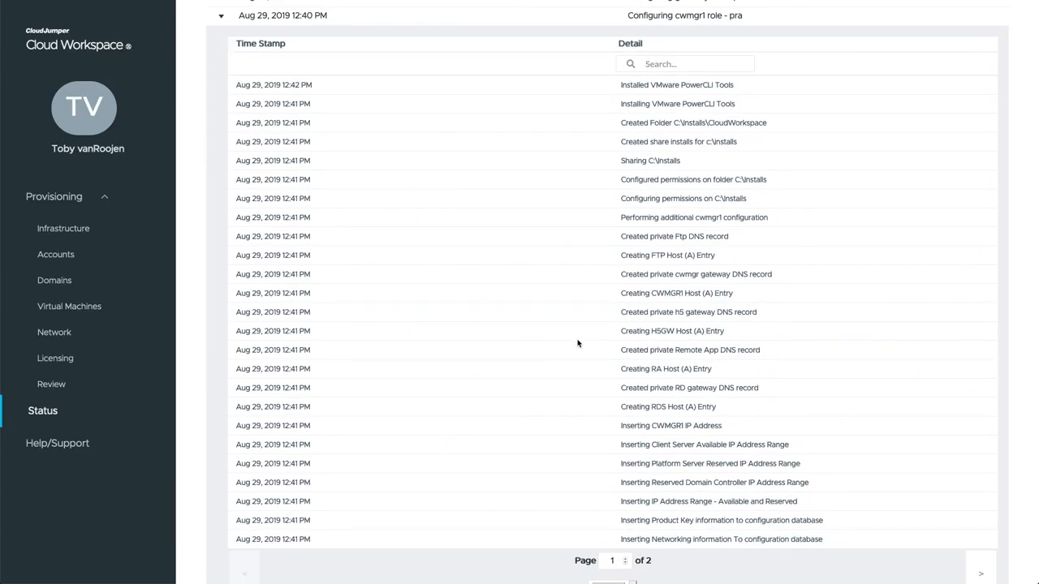
{"action": "scroll", "coordinate": [578, 343], "scroll_direction": "up", "scroll_amount": 6}
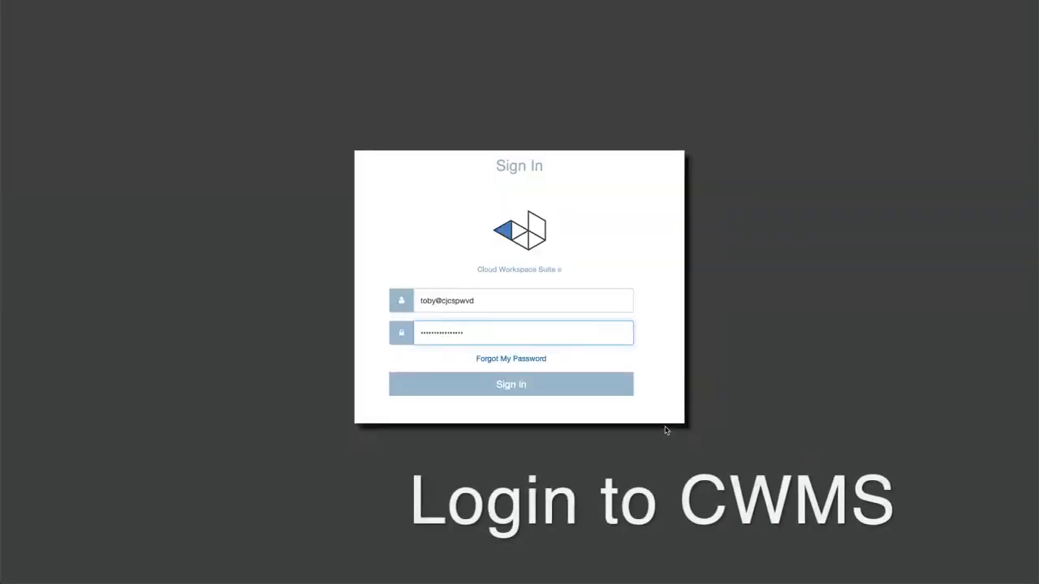
- Sign in to CWMS and open the '2019 Training Step 4 - New CWA Setup' organization
{"action": "left_click", "coordinate": [536, 394]}
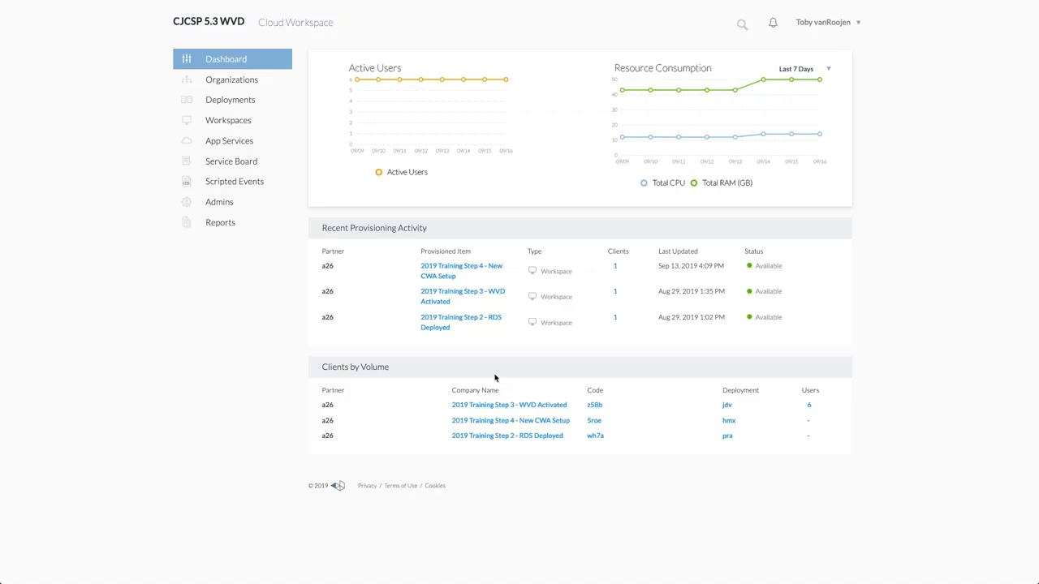
{"action": "left_click", "coordinate": [441, 271]}
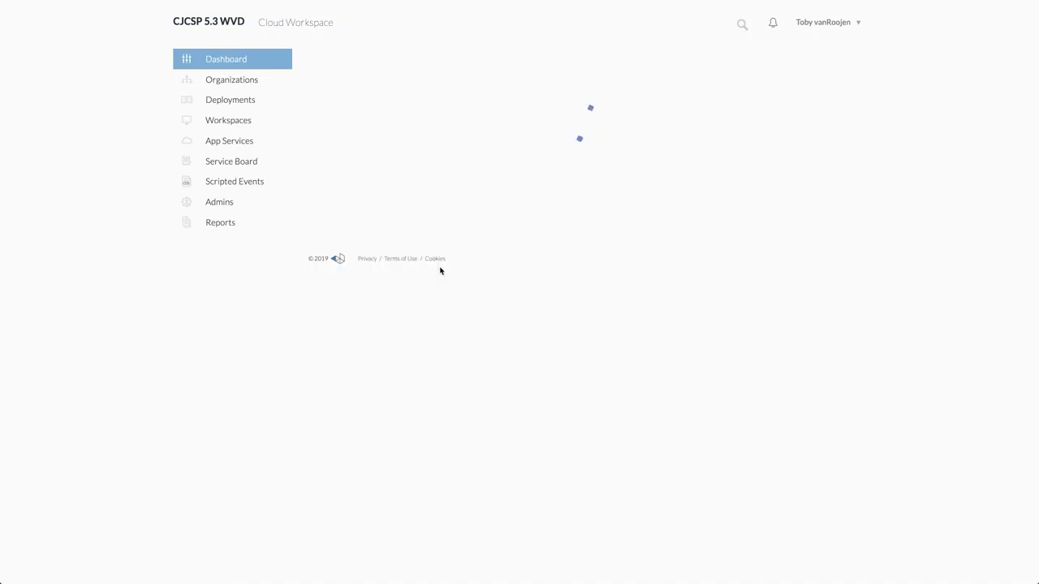
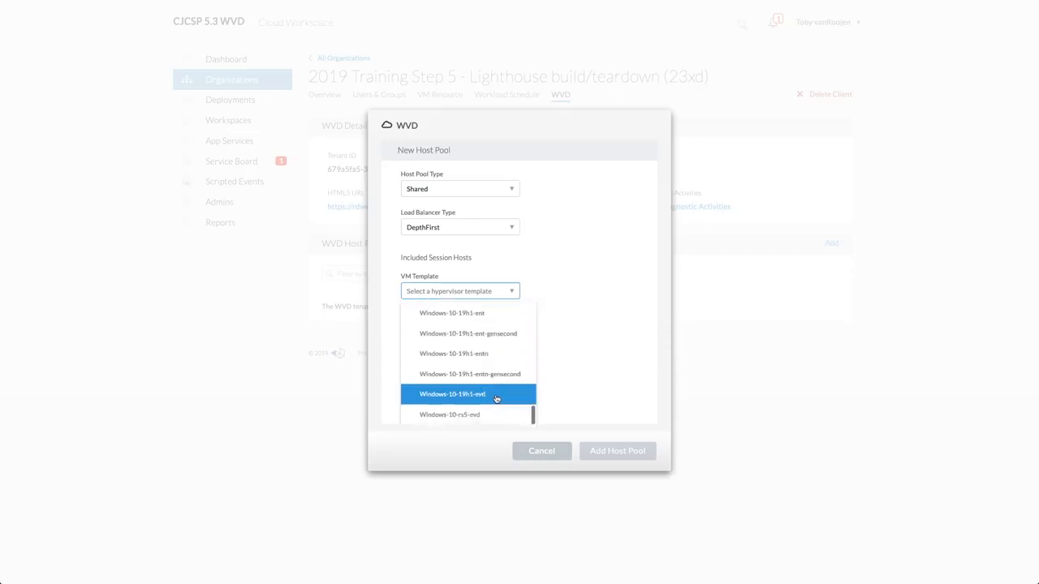
- Add the Default Host pool using Windows-10-19h1-evd, Standard_B2ms machines and StandardSSD_LRS storage
{"action": "left_click", "coordinate": [494, 396]}
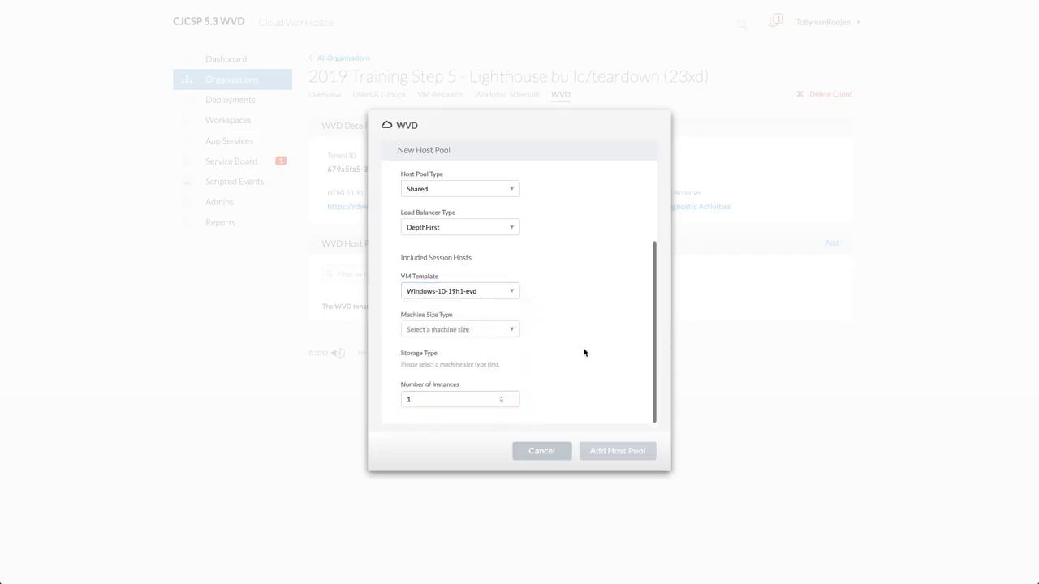
{"action": "left_click", "coordinate": [498, 329]}
{"action": "scroll", "coordinate": [482, 357], "scroll_direction": "down", "scroll_amount": 10}
{"action": "scroll", "coordinate": [478, 381], "scroll_direction": "down", "scroll_amount": 2}
{"action": "left_click", "coordinate": [480, 379]}
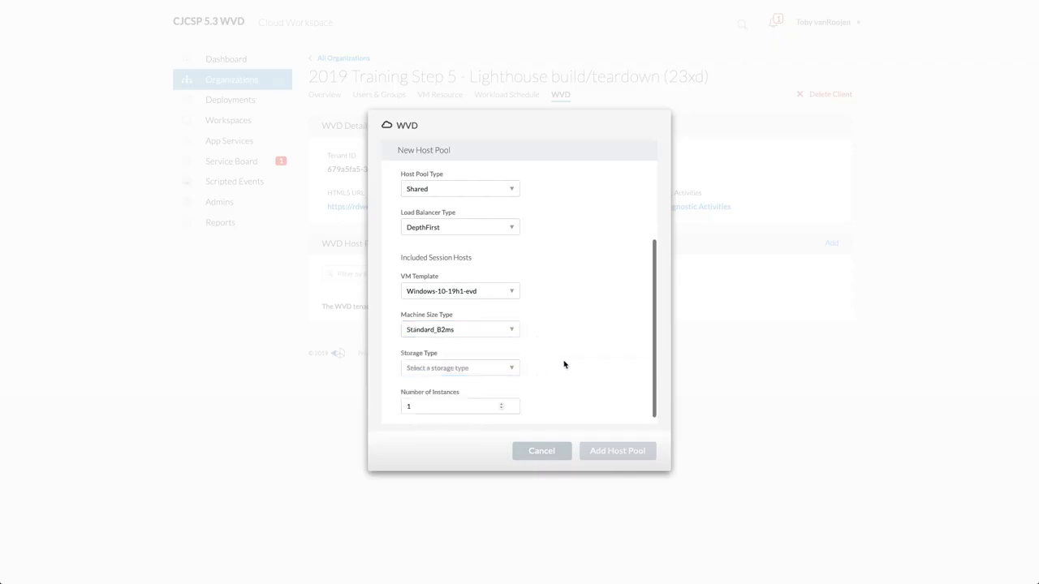
{"action": "left_click", "coordinate": [487, 368]}
{"action": "left_click", "coordinate": [464, 408]}
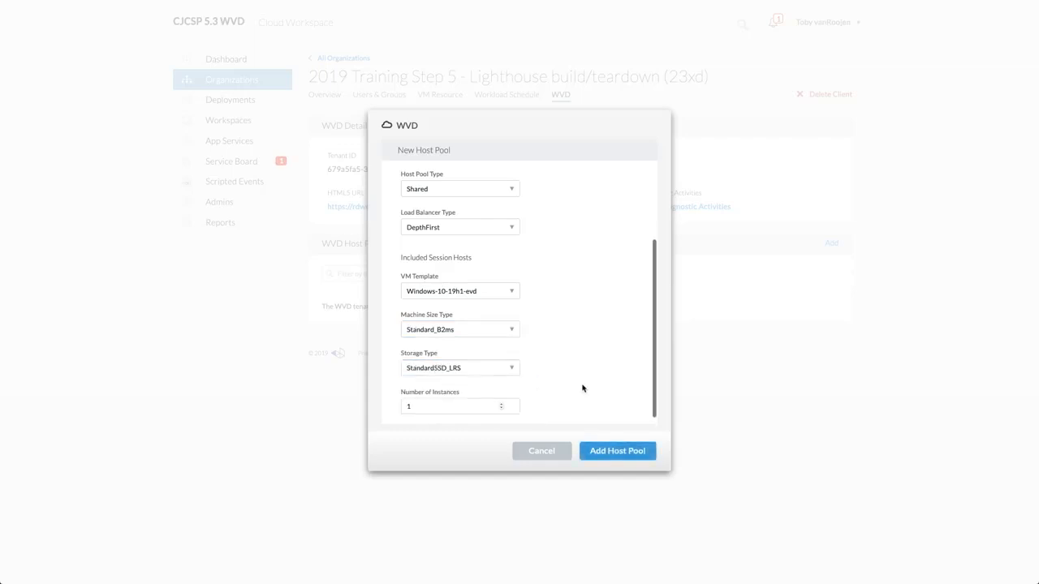
{"action": "left_click", "coordinate": [614, 454]}
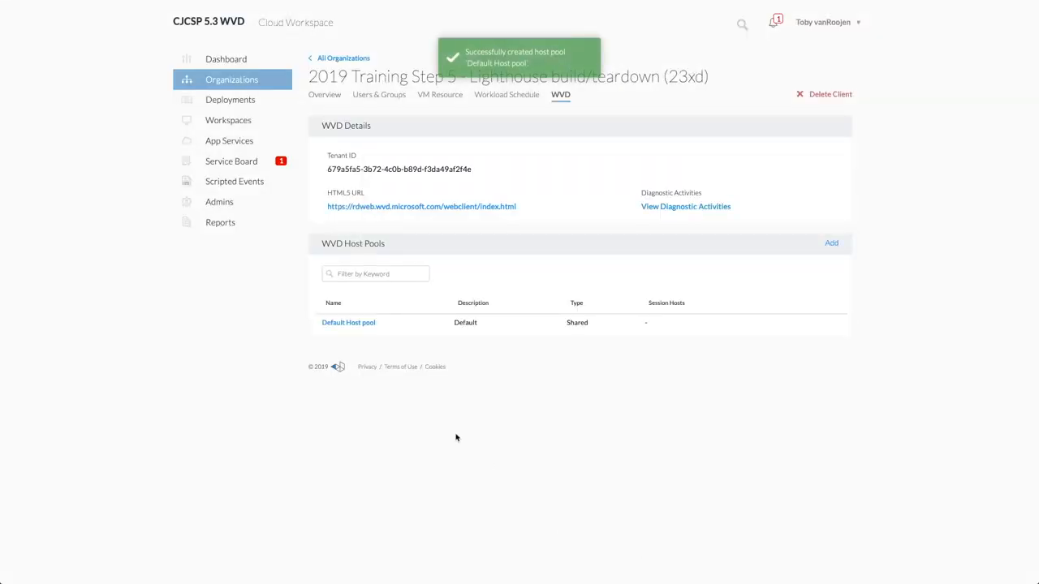
- Review the Default Host pool's session host creation, then go to the workspace's Users & Groups
{"action": "left_click", "coordinate": [372, 326]}
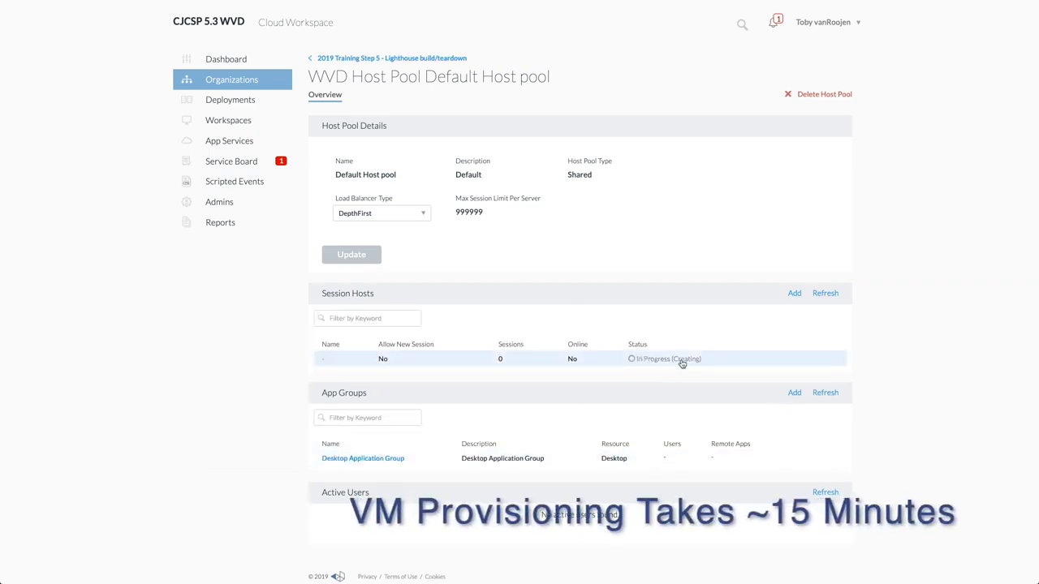
{"action": "left_click", "coordinate": [339, 59]}
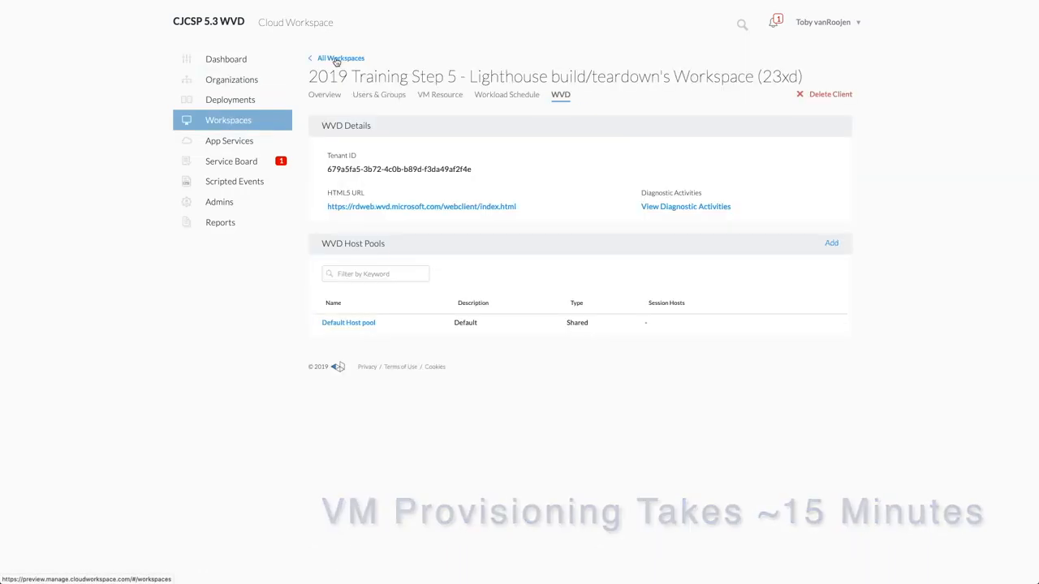
{"action": "left_click", "coordinate": [379, 95]}
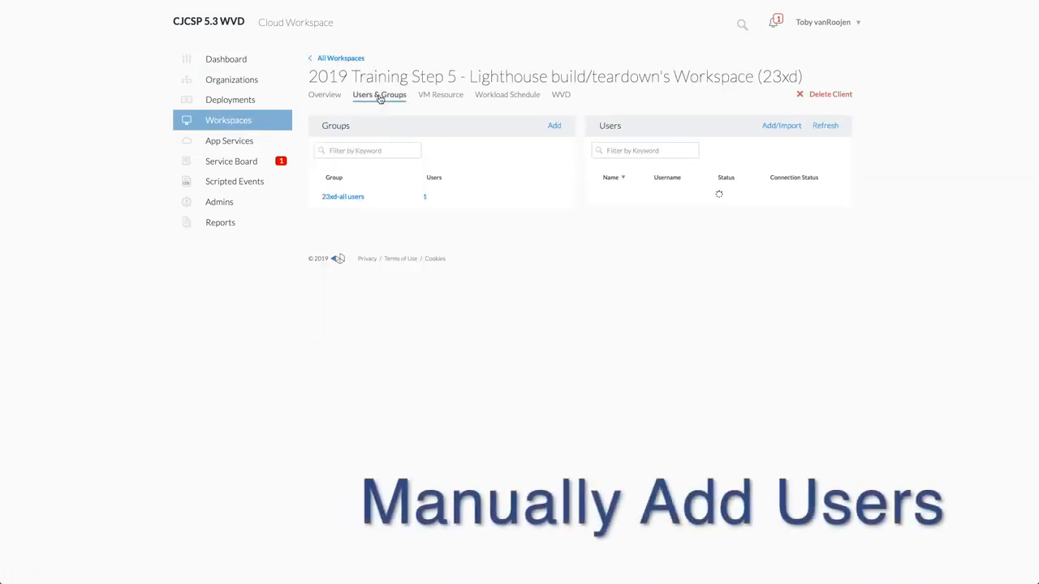
- Add a single user with first and last name, keeping the auto-generated username
{"action": "left_click", "coordinate": [787, 128]}
{"action": "left_click", "coordinate": [462, 284]}
{"action": "left_click", "coordinate": [442, 189]}
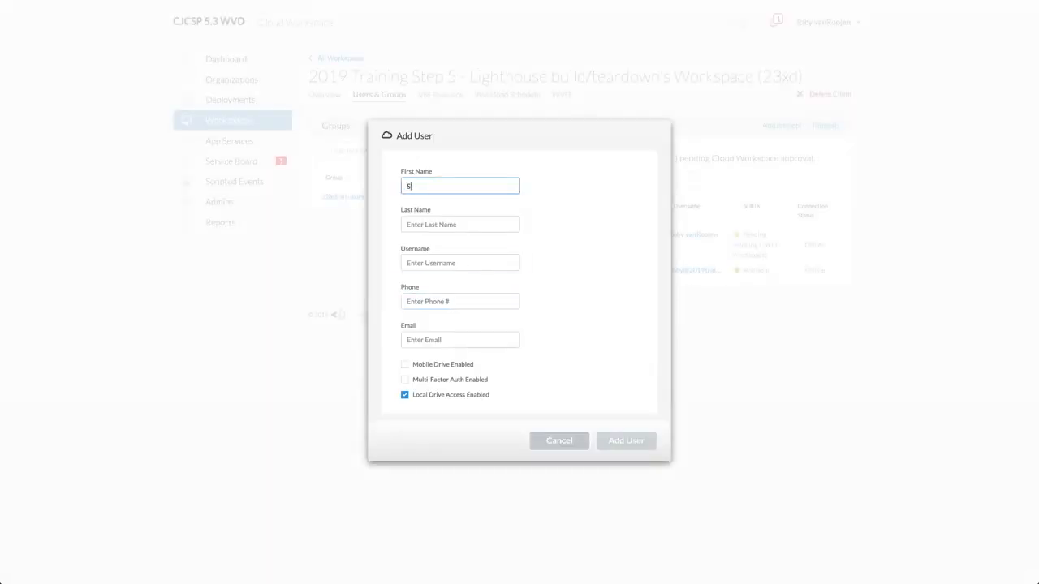
{"action": "key", "text": "Tab"}
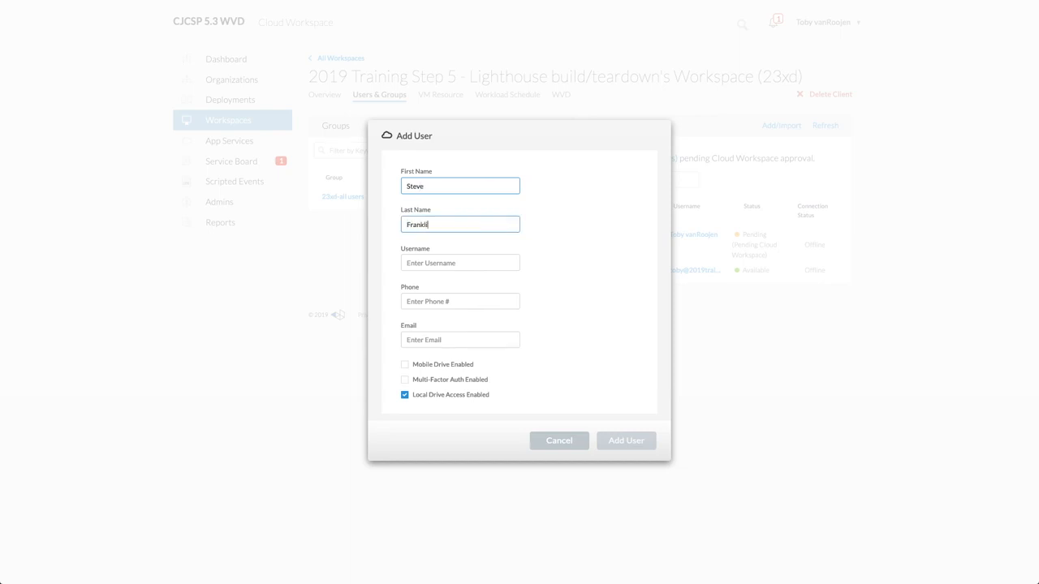
{"action": "key", "text": "Tab"}
{"action": "key", "text": "Tab"}
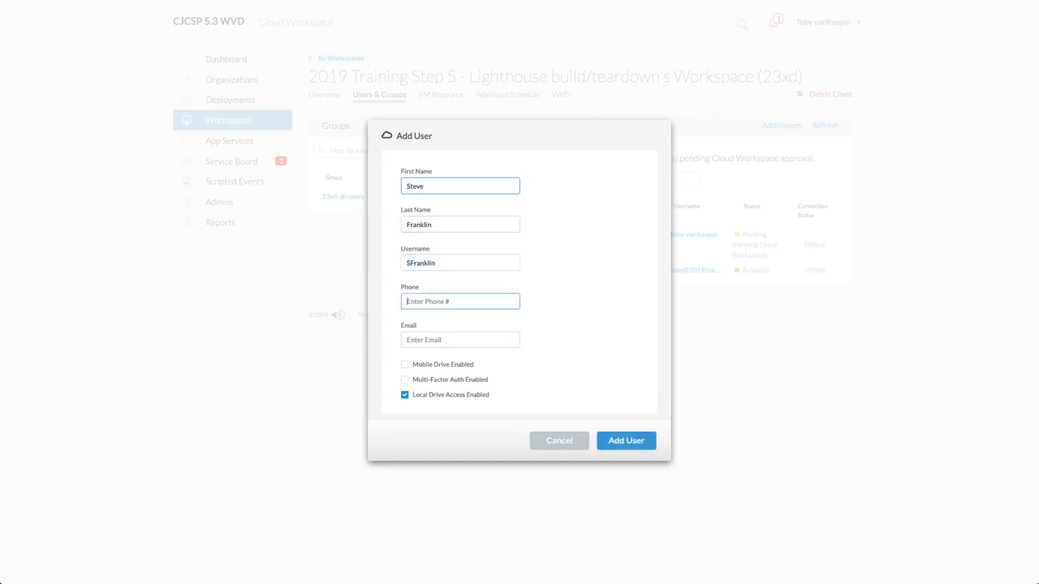
{"action": "scroll", "coordinate": [508, 288], "scroll_direction": "down", "scroll_amount": 2}
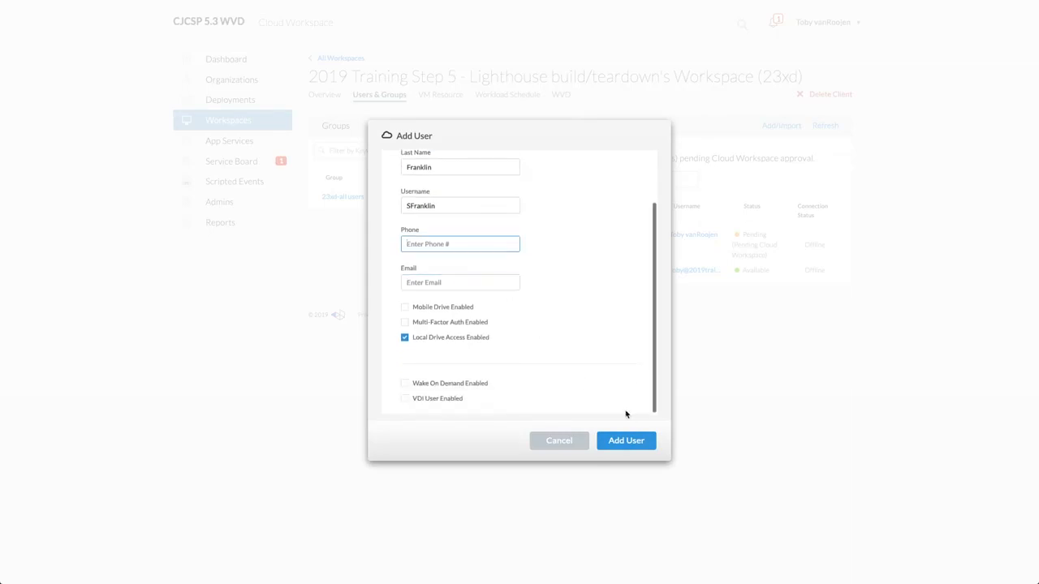
{"action": "left_click", "coordinate": [632, 441]}
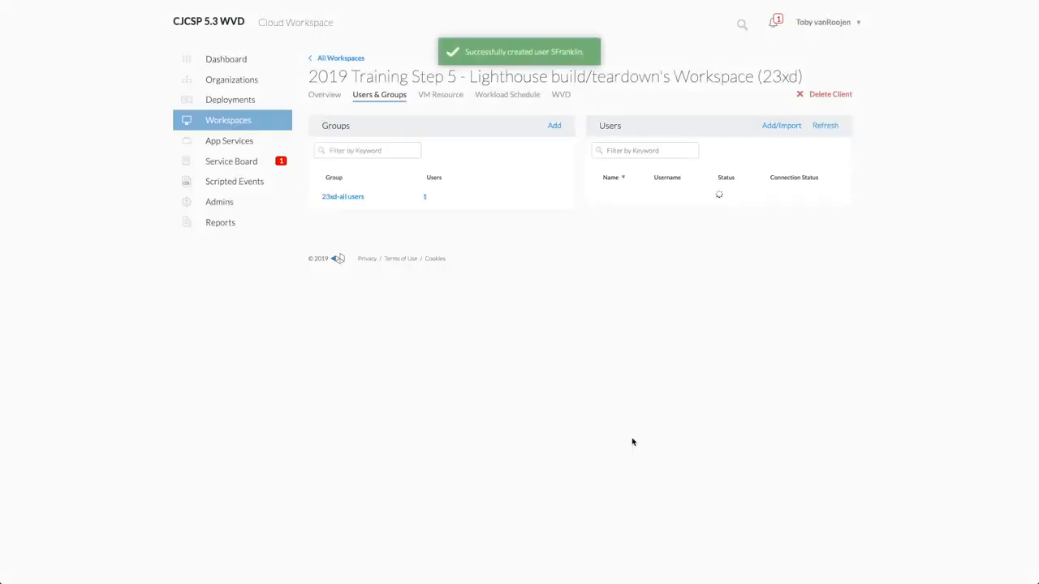
- Download the Excel user import template and open it in Excel
{"action": "left_click", "coordinate": [784, 127]}
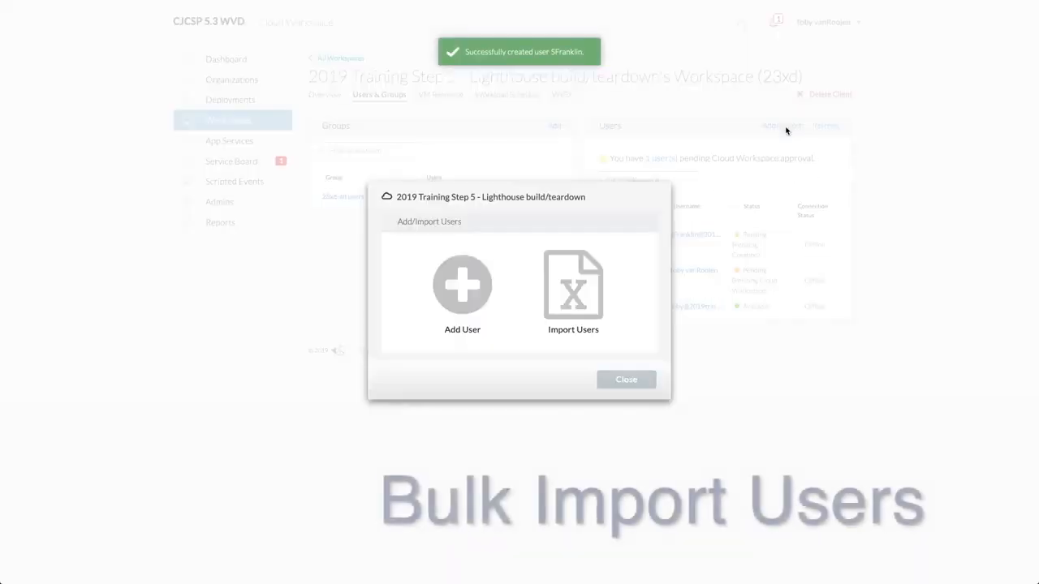
{"action": "left_click", "coordinate": [569, 290]}
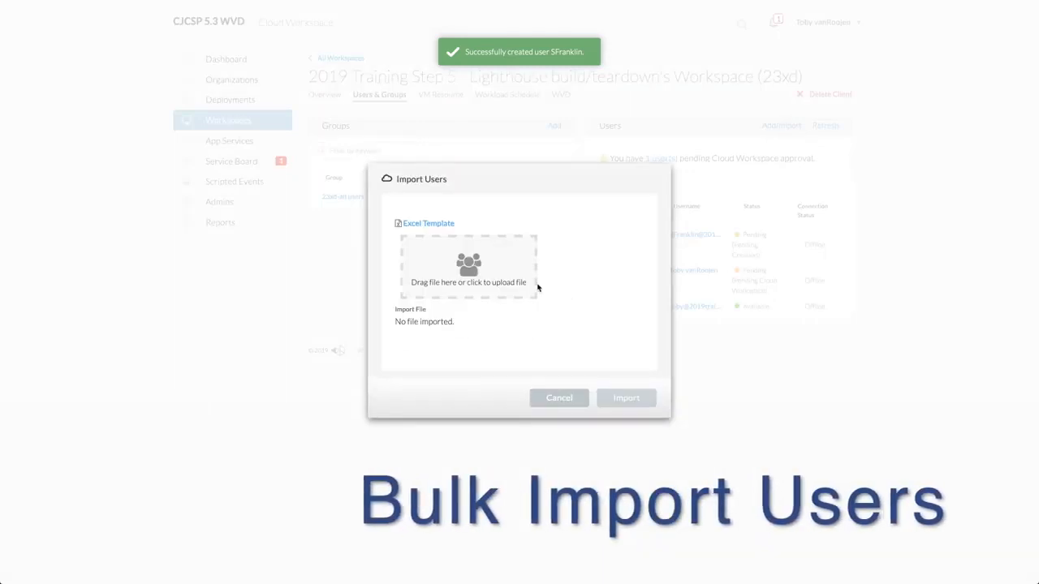
{"action": "left_click", "coordinate": [431, 225]}
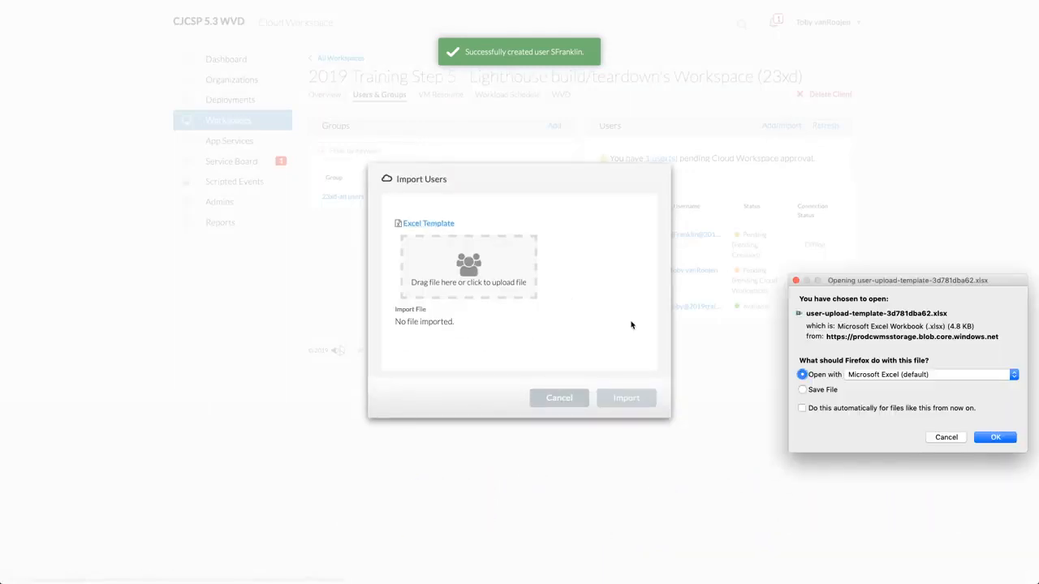
{"action": "left_click", "coordinate": [979, 441]}
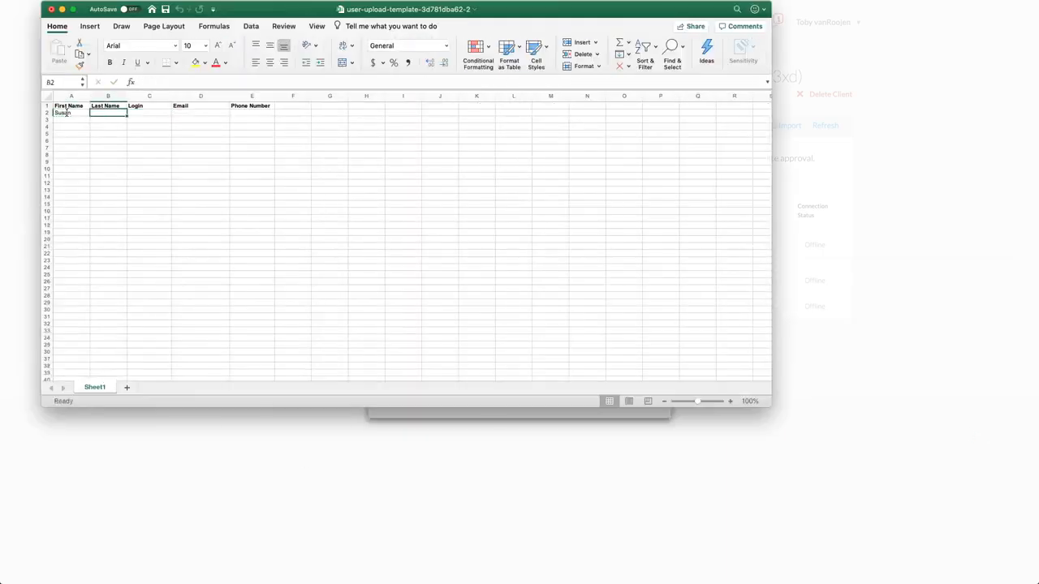
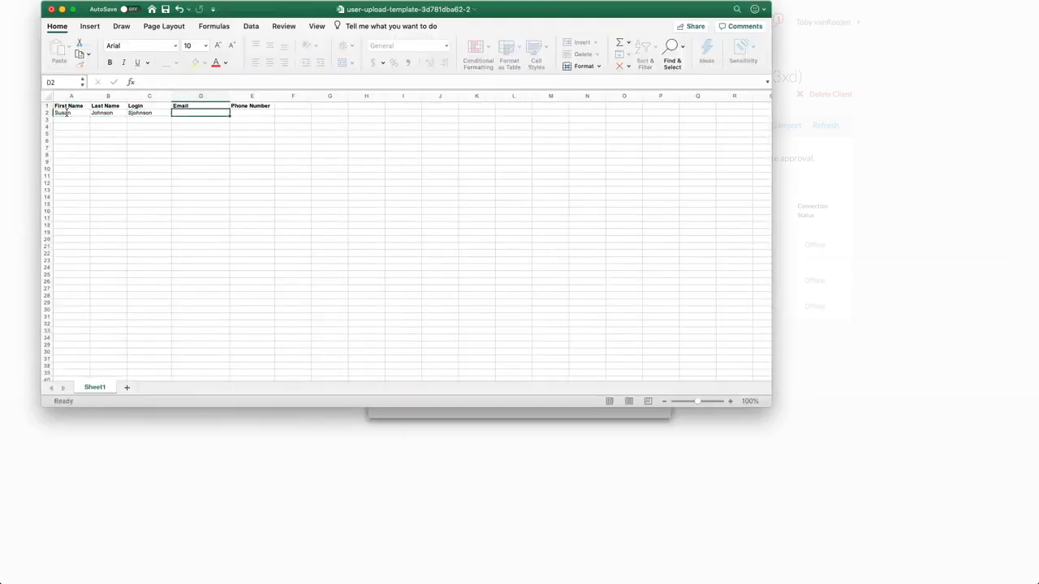
- Fill in a user's first name, last name and login in the template and import it
{"action": "key", "text": "Return"}
{"action": "key", "text": "Tab"}
{"action": "key", "text": "Tab"}
{"action": "type", "text": "FS"}
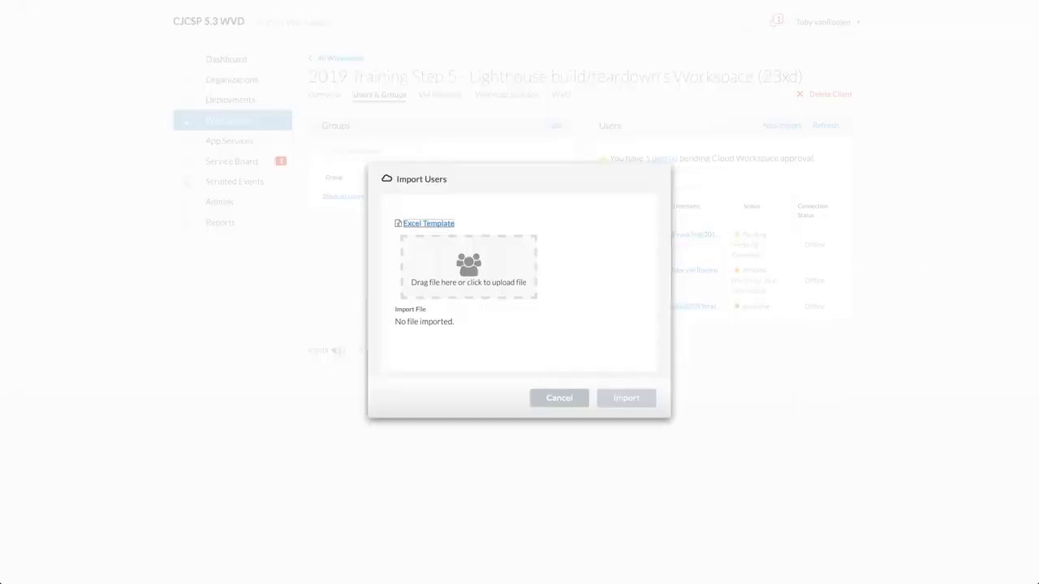
{"action": "left_click", "coordinate": [619, 401]}
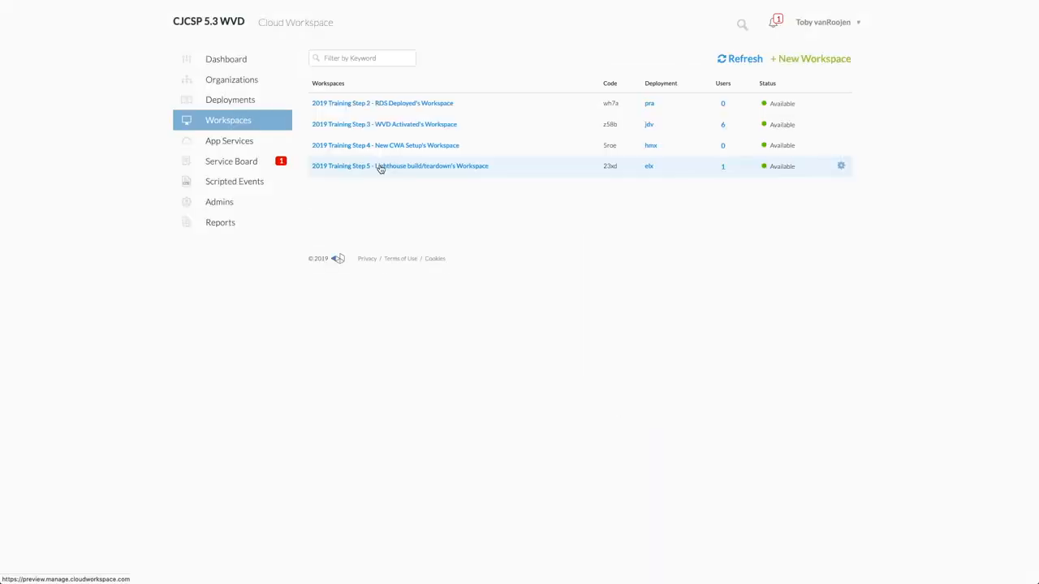
- Connect remotely to the CWMGR1 server from the Step 5 workspace's Azure deployment
{"action": "left_click", "coordinate": [379, 167]}
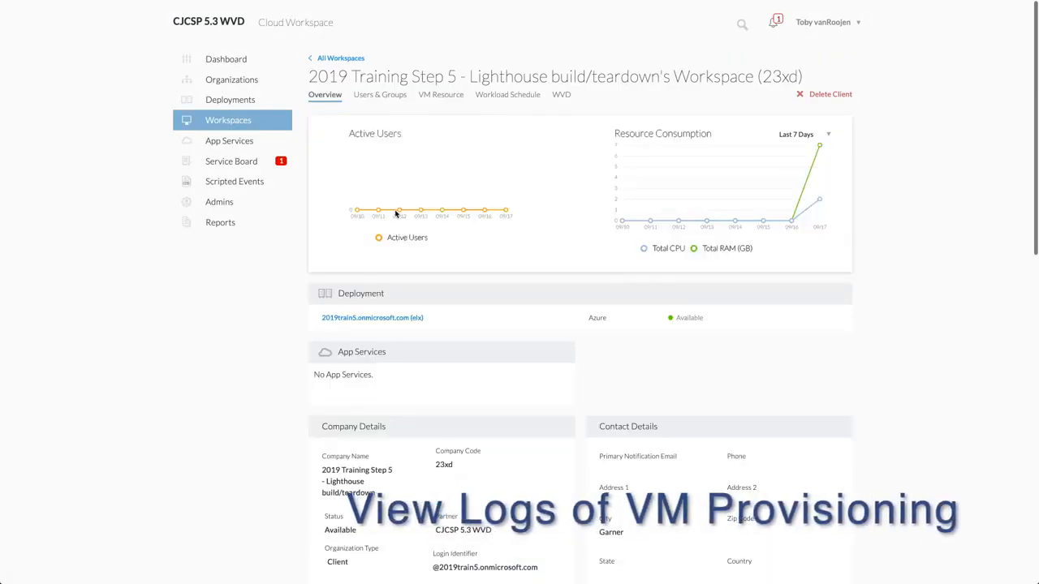
{"action": "left_click", "coordinate": [383, 318]}
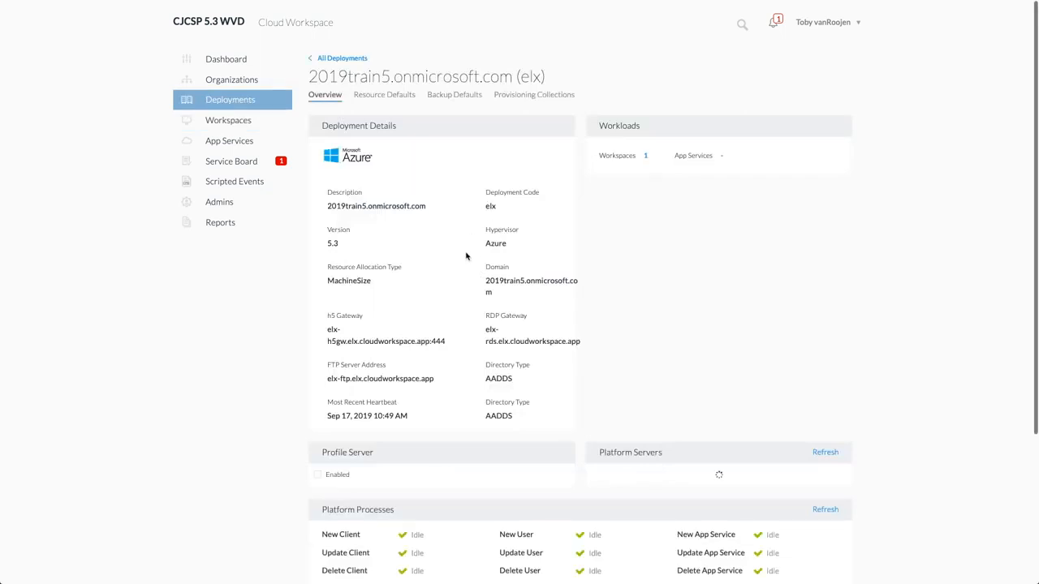
{"action": "scroll", "coordinate": [545, 314], "scroll_direction": "down", "scroll_amount": 1}
{"action": "left_click", "coordinate": [831, 412]}
{"action": "left_click", "coordinate": [796, 431]}
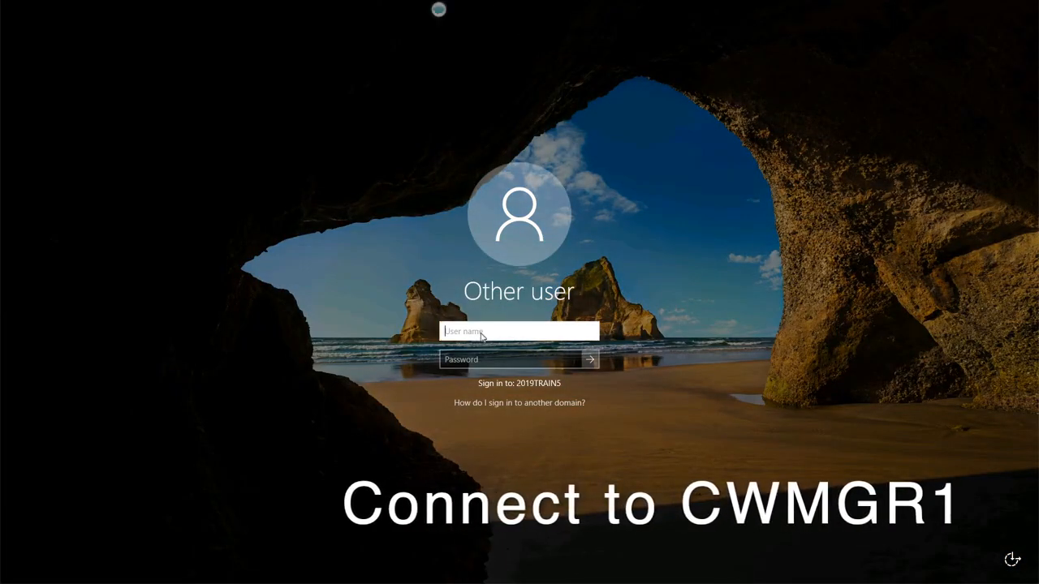
- Sign in to the CWMGR1 server with the 2019train5.tech domain account
{"action": "type", "text": "2019train5.tech"}
{"action": "key", "text": "Tab"}
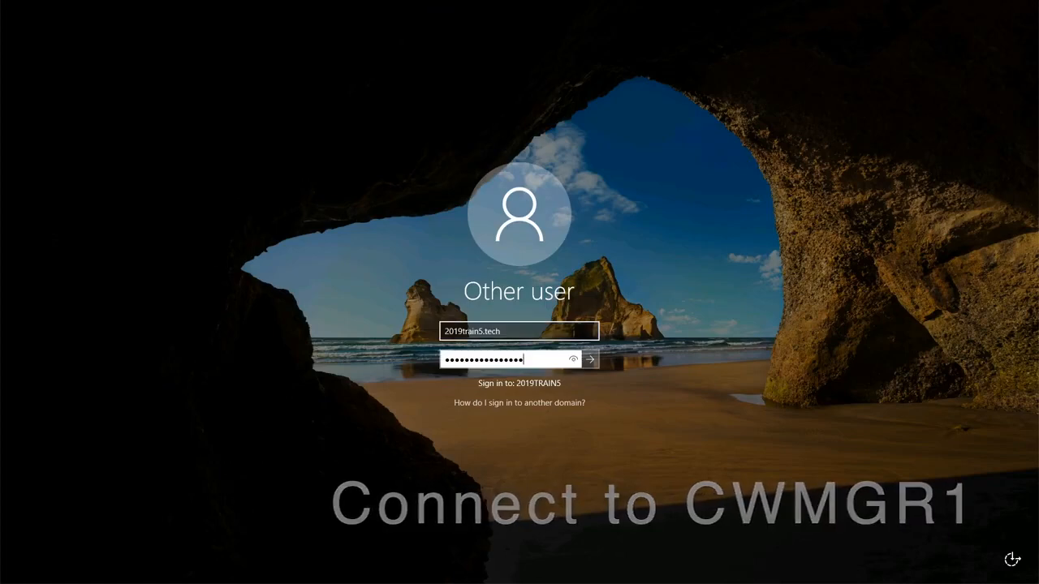
{"action": "key", "text": "Return"}
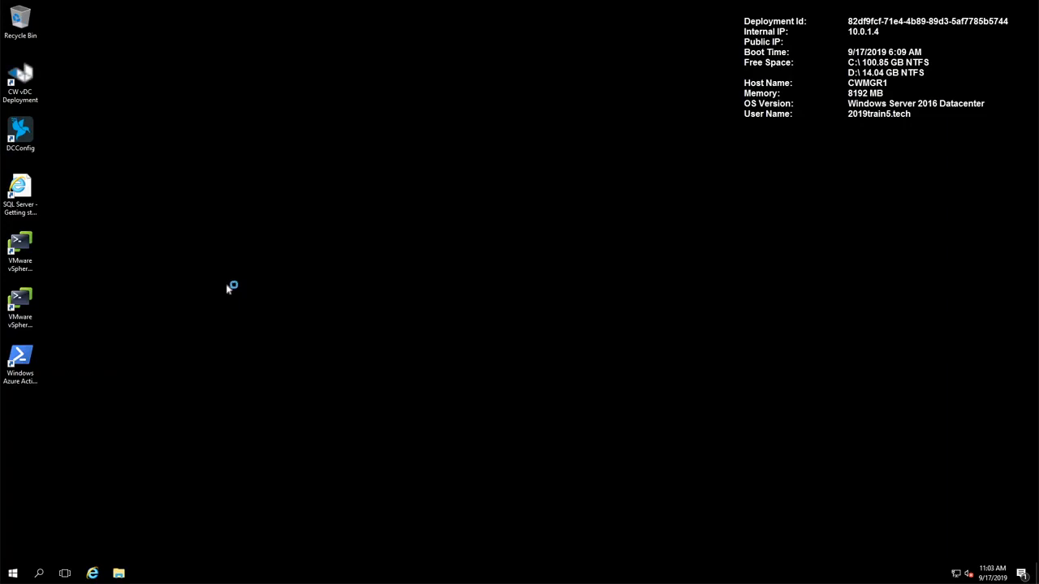
- Open the CwVmAutomationService log from C:\Program Files\CloudWorkspace and jump to its end
{"action": "left_click", "coordinate": [118, 573]}
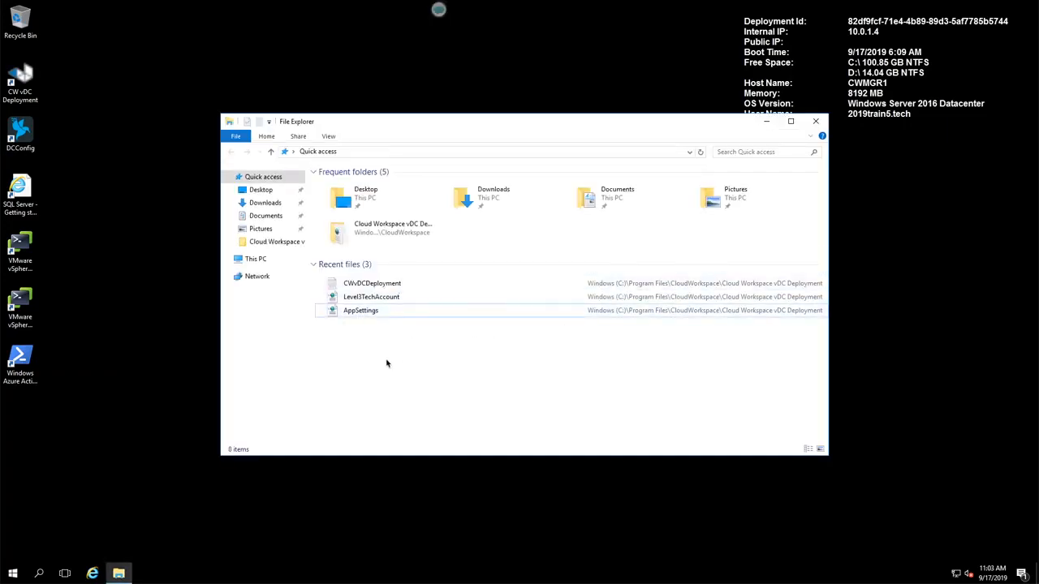
{"action": "left_click", "coordinate": [256, 259]}
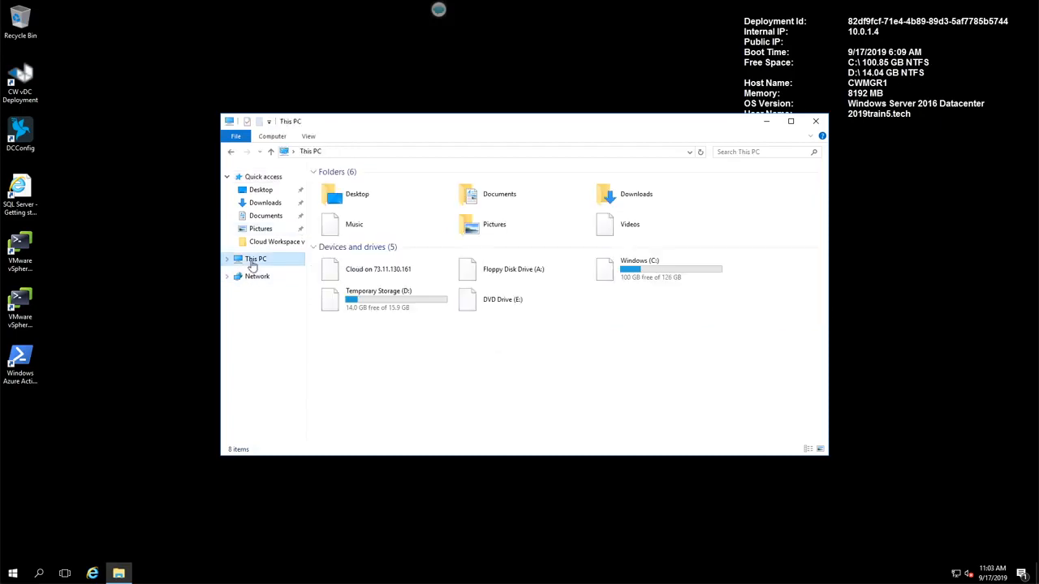
{"action": "double_click", "coordinate": [633, 274]}
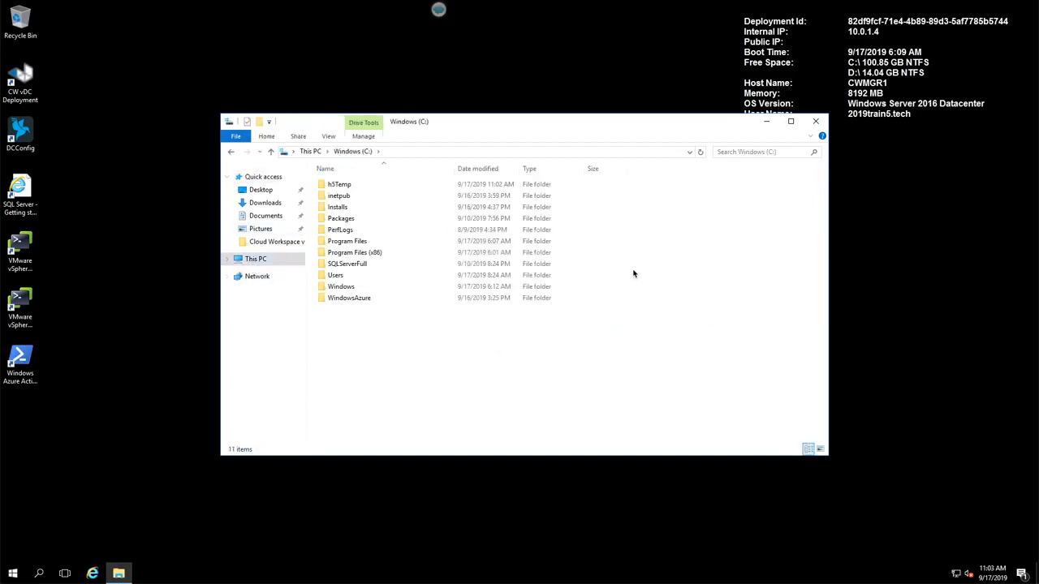
{"action": "left_click", "coordinate": [362, 254]}
{"action": "double_click", "coordinate": [360, 242]}
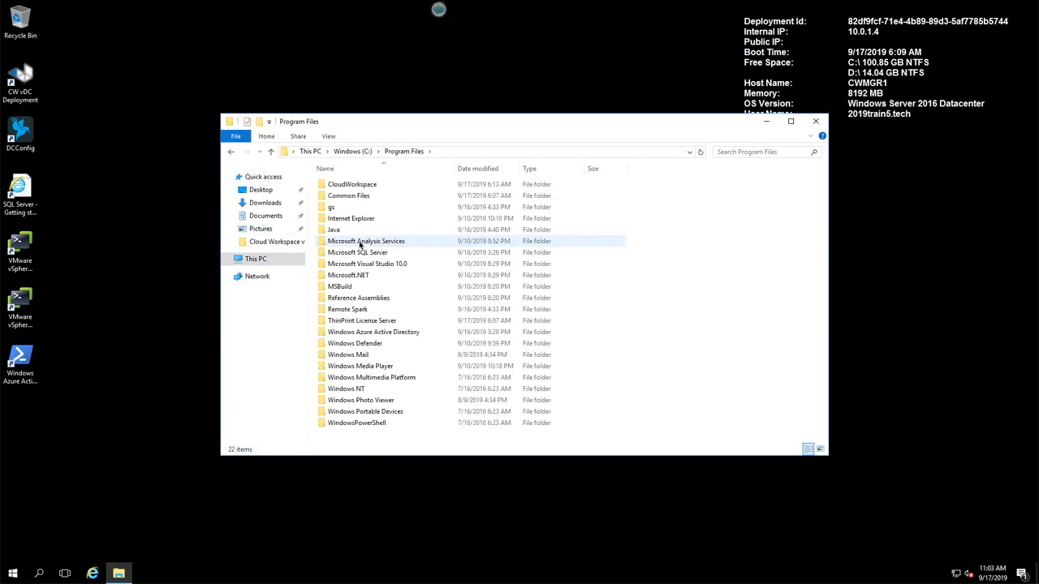
{"action": "double_click", "coordinate": [353, 185]}
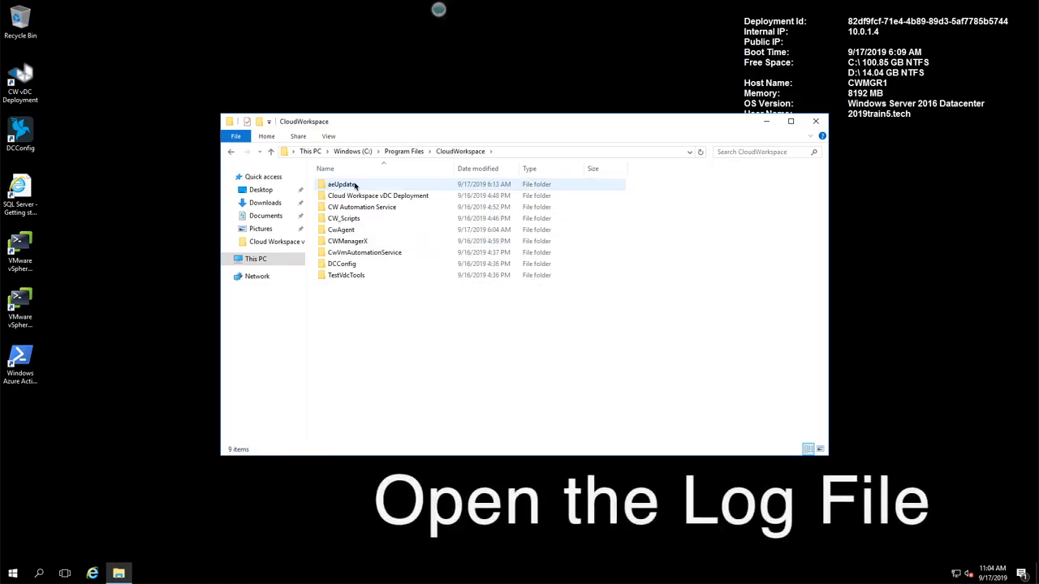
{"action": "double_click", "coordinate": [354, 253]}
{"action": "scroll", "coordinate": [359, 324], "scroll_direction": "down", "scroll_amount": 10}
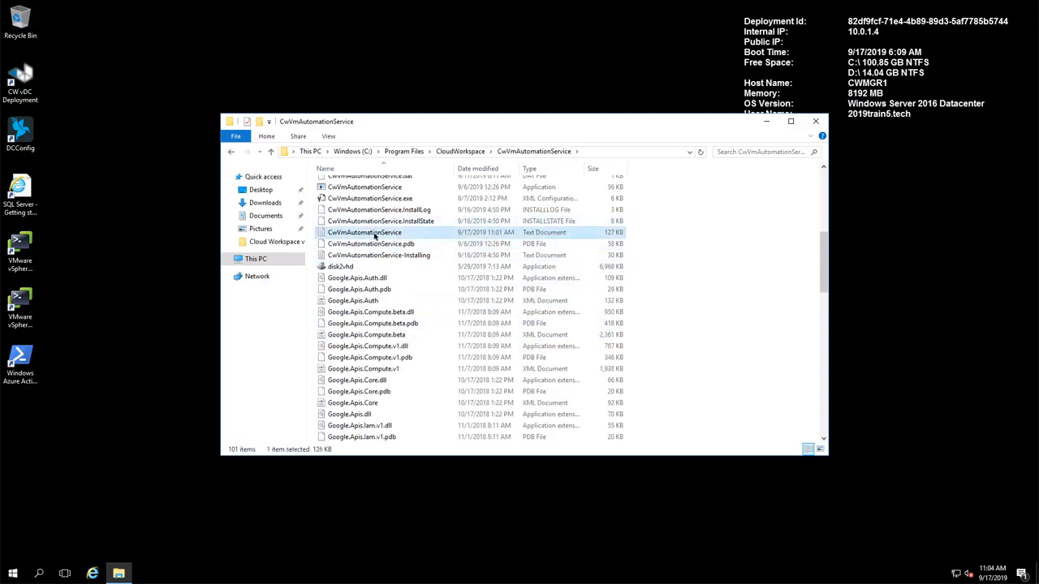
{"action": "double_click", "coordinate": [372, 232]}
{"action": "key", "text": "ctrl+End"}
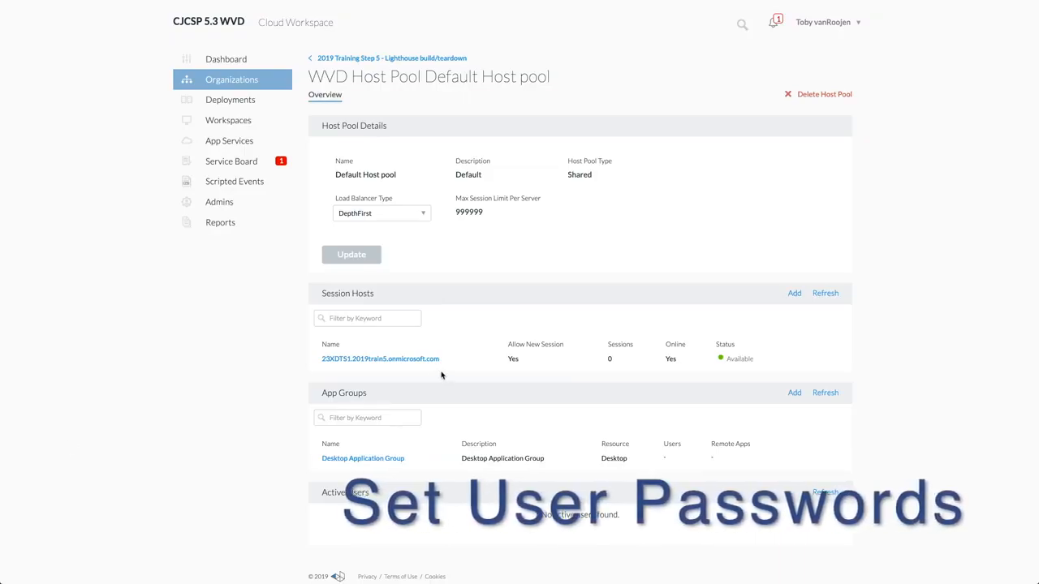
- Open the second user's account details in the training workspace's Users & Groups
{"action": "left_click", "coordinate": [339, 59]}
{"action": "left_click", "coordinate": [327, 94]}
{"action": "left_click", "coordinate": [379, 95]}
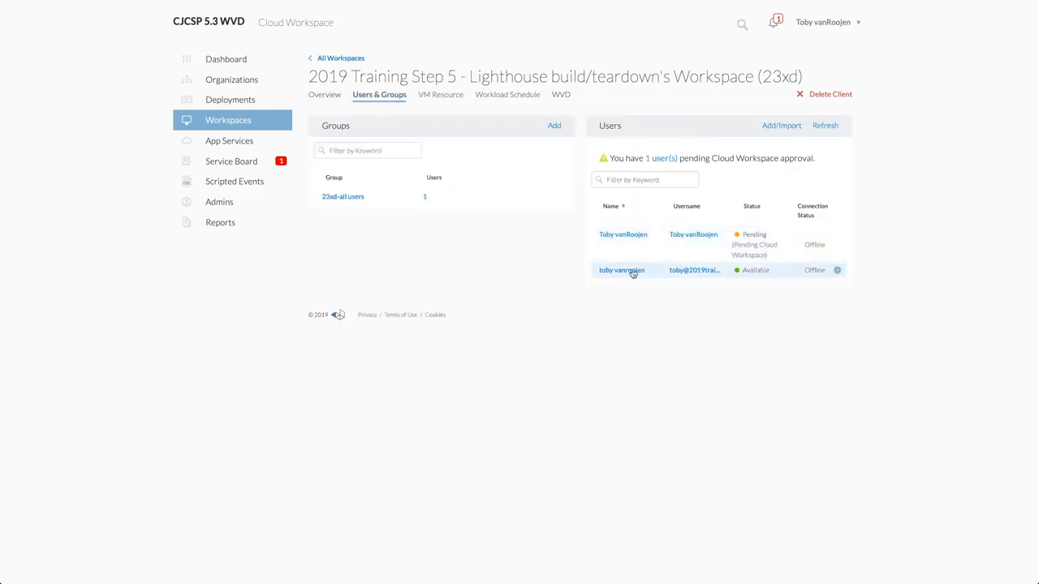
{"action": "left_click", "coordinate": [633, 272]}
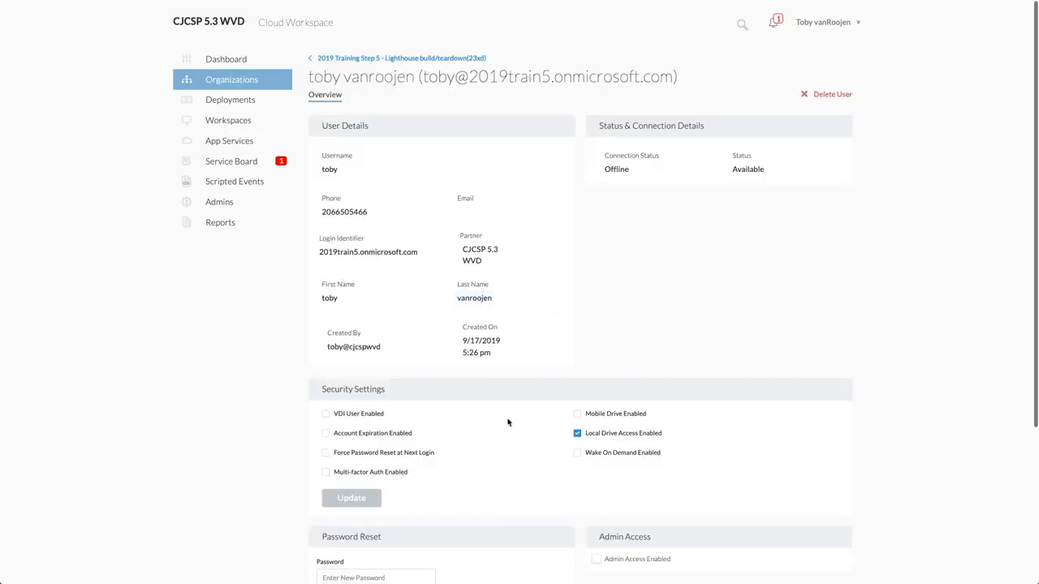
- Enter and confirm a new password for the user and reset it
{"action": "scroll", "coordinate": [487, 422], "scroll_direction": "down", "scroll_amount": 5}
{"action": "left_click", "coordinate": [379, 379]}
{"action": "type", "text": "••"}
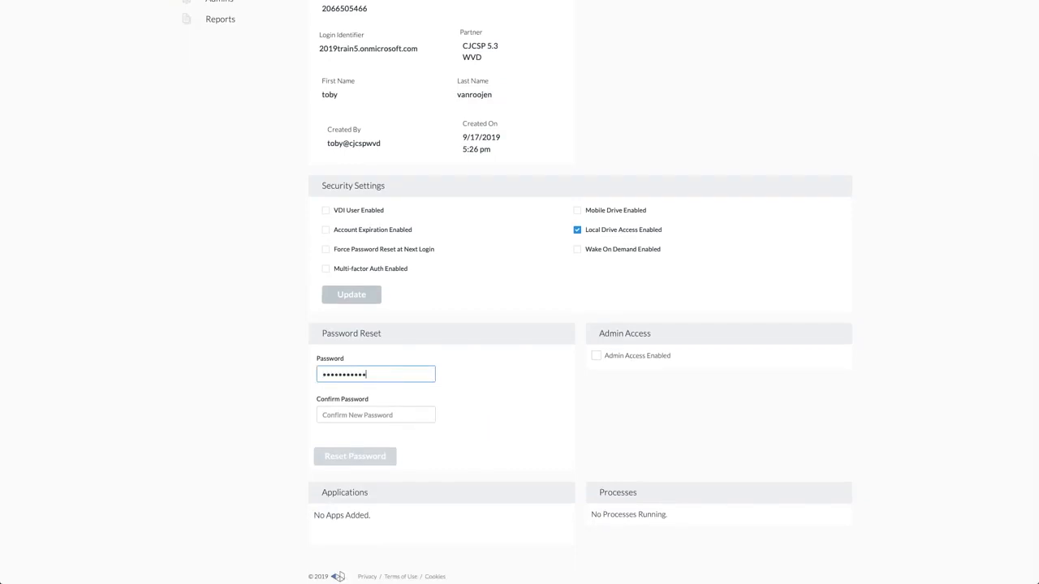
{"action": "key", "text": "Tab"}
{"action": "type", "text": "••"}
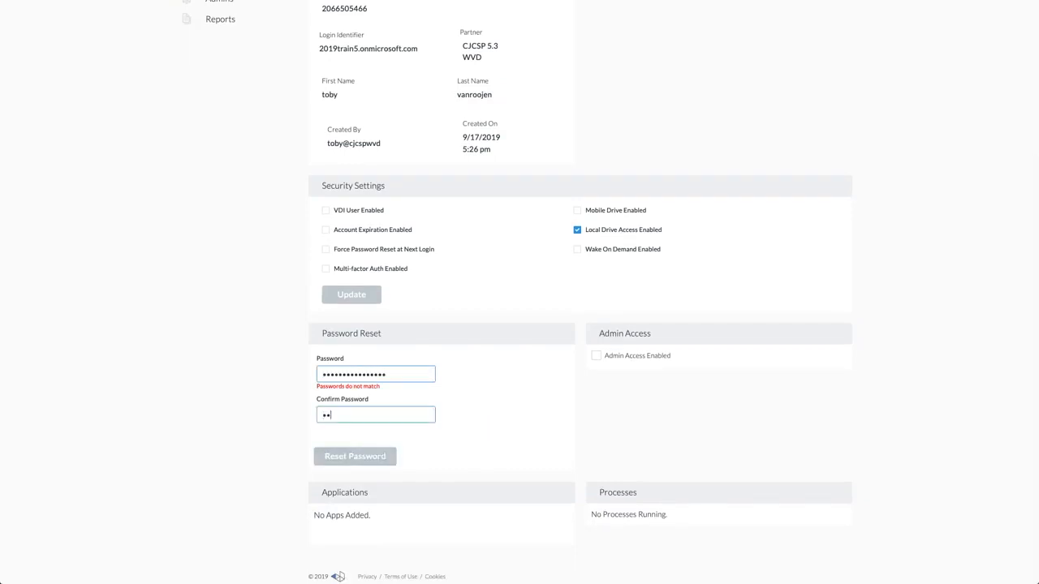
{"action": "type", "text": "••••••••••••••"}
{"action": "key", "text": "Tab"}
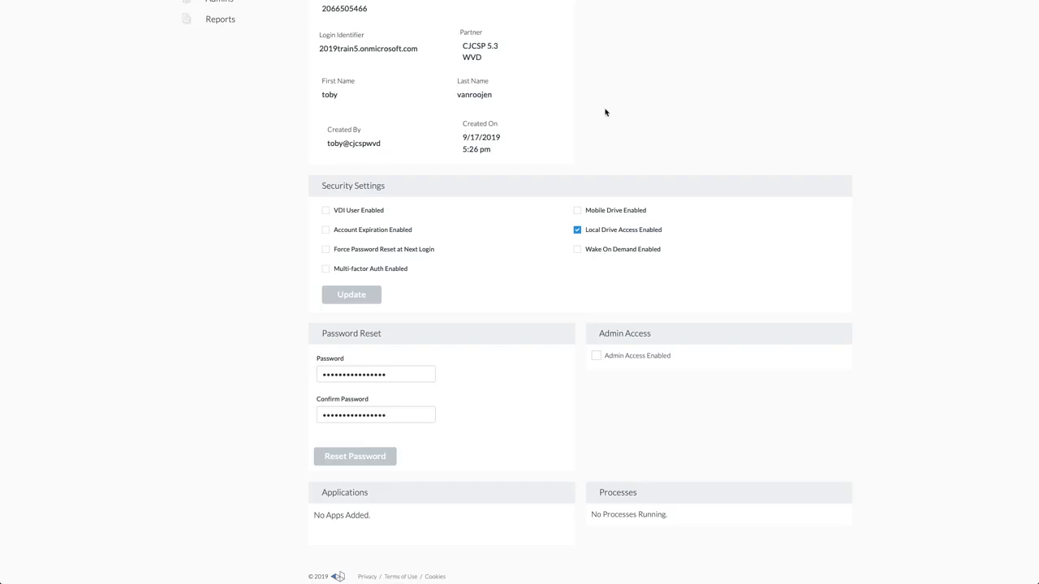
{"action": "key", "text": "shift+Tab"}
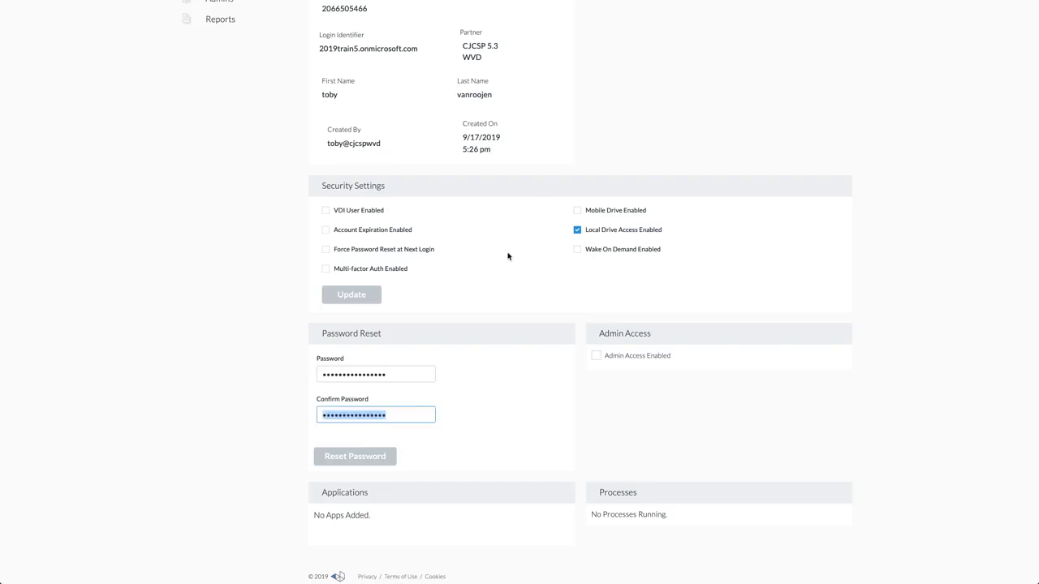
{"action": "left_click", "coordinate": [361, 460]}
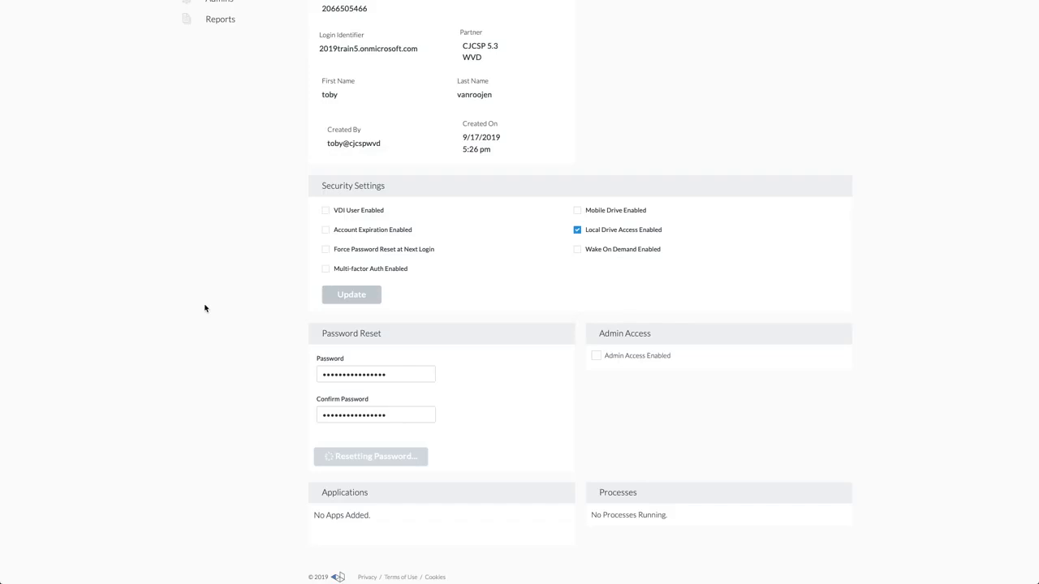
{"action": "scroll", "coordinate": [205, 309], "scroll_direction": "up", "scroll_amount": 3}
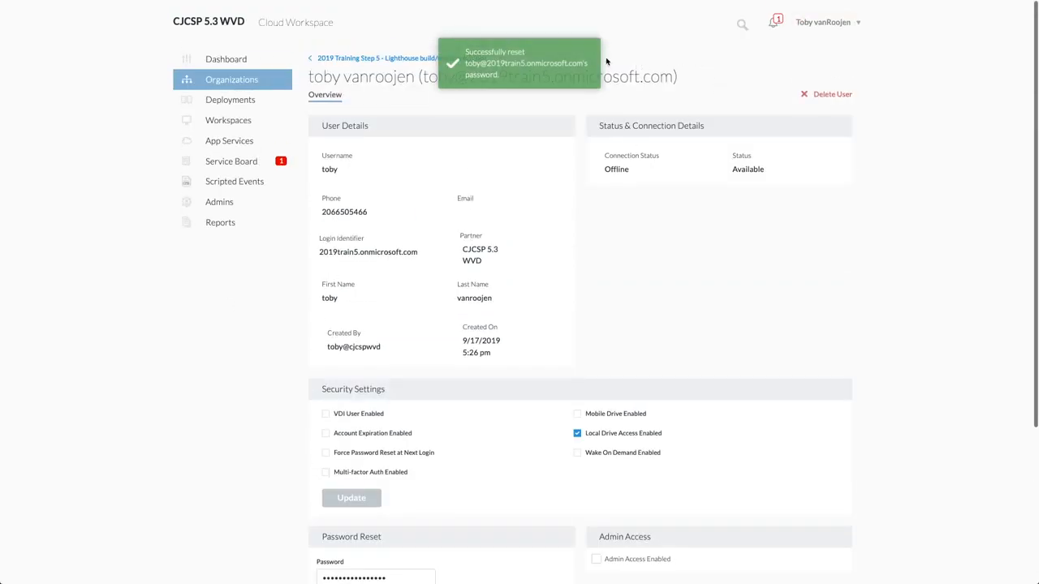
- Assign the user to the Default Host pool's Desktop Application Group and save the group
{"action": "left_click", "coordinate": [345, 59]}
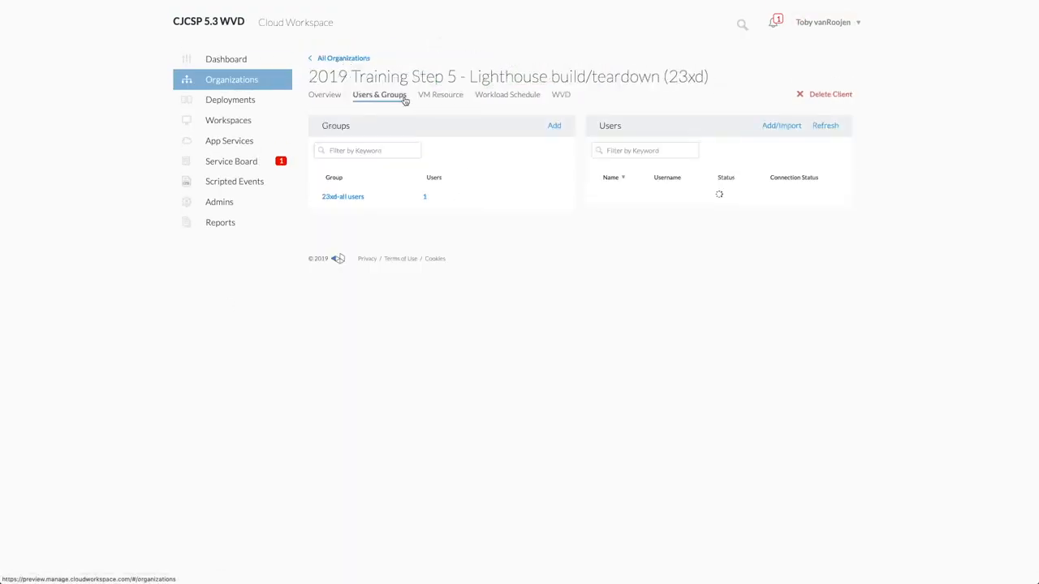
{"action": "left_click", "coordinate": [563, 99]}
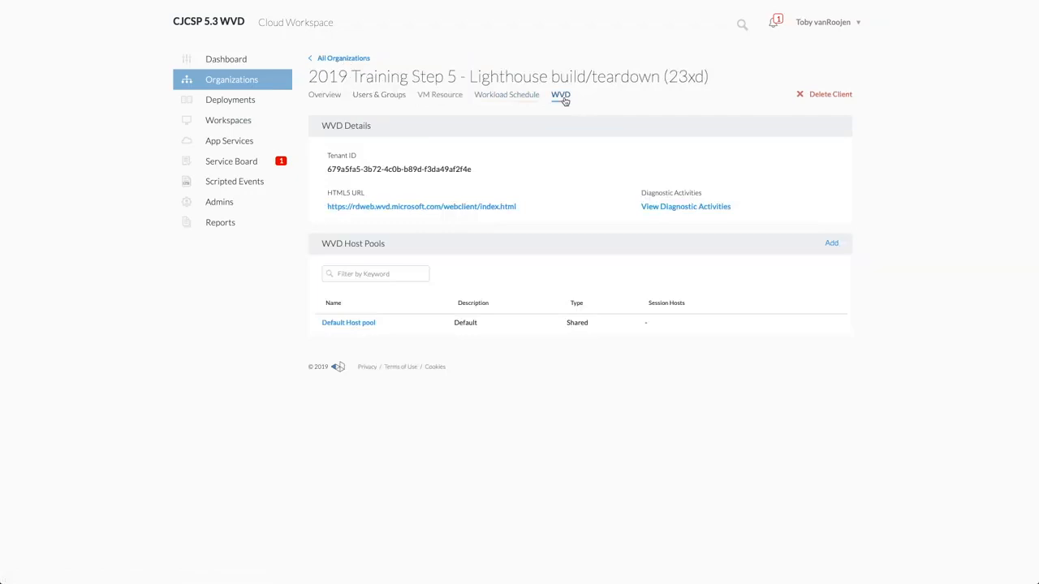
{"action": "left_click", "coordinate": [347, 323]}
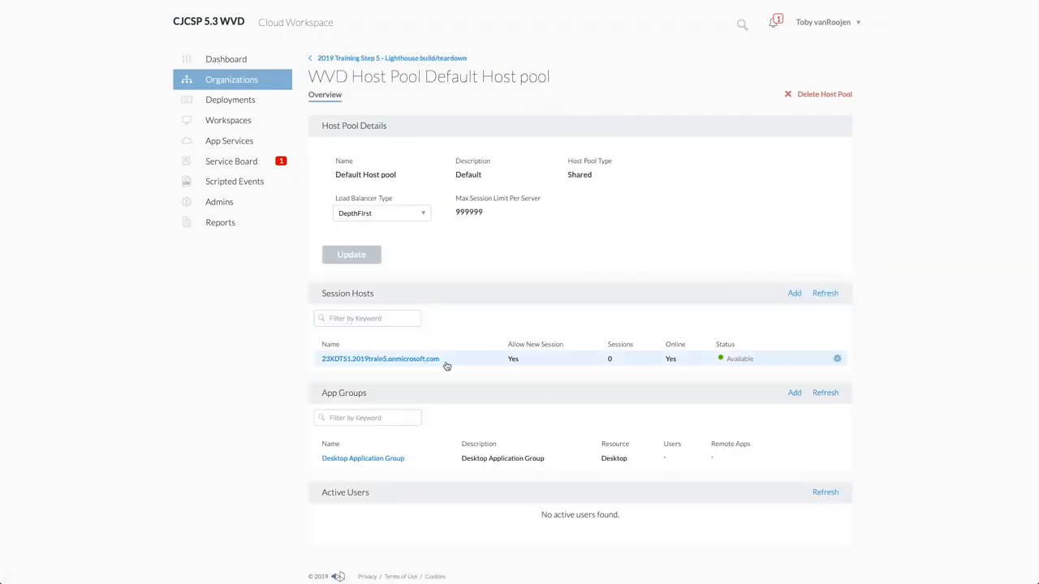
{"action": "left_click", "coordinate": [369, 459]}
{"action": "left_click", "coordinate": [413, 312]}
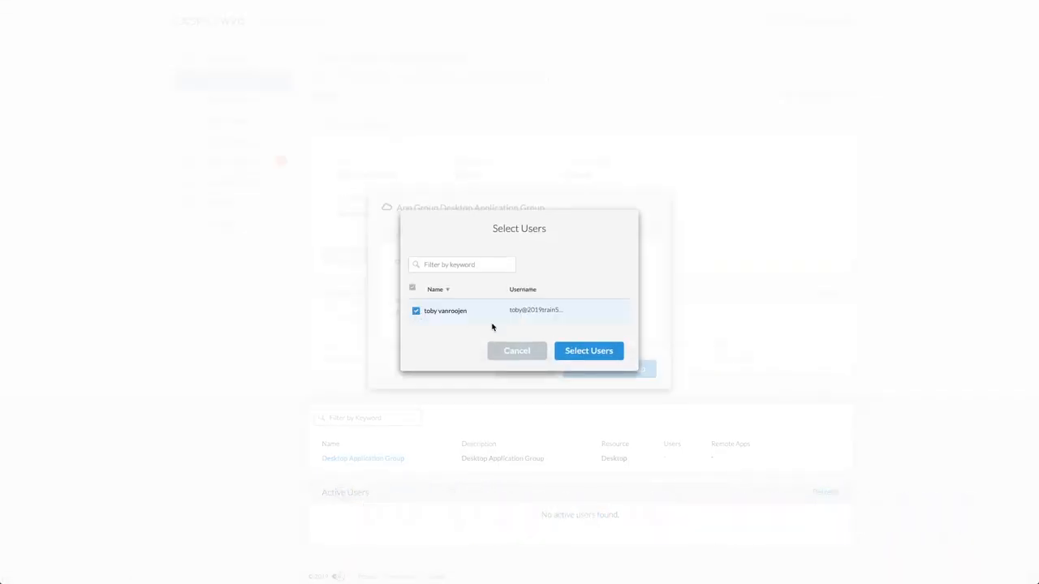
{"action": "left_click", "coordinate": [584, 355]}
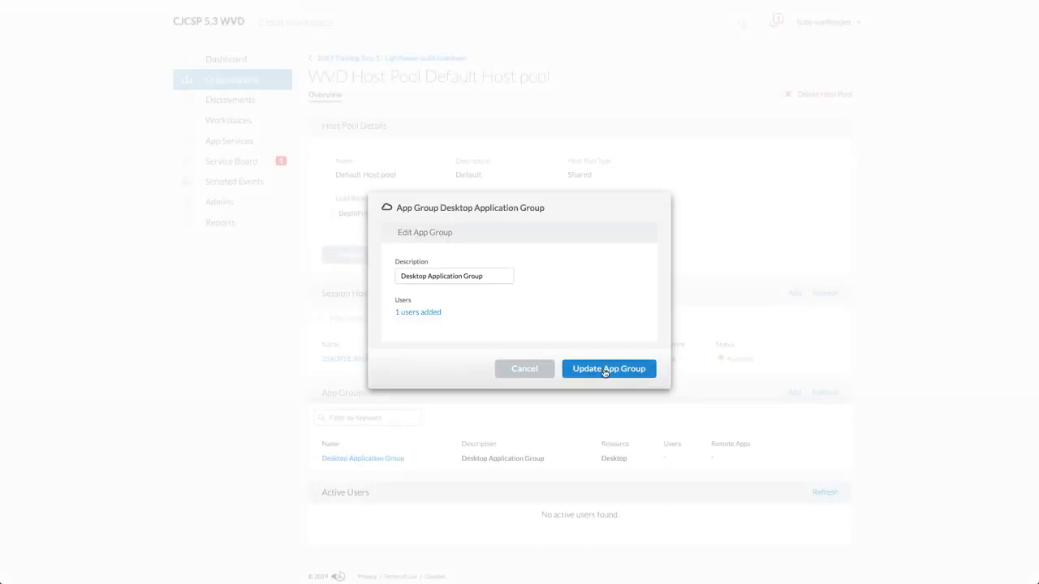
{"action": "left_click", "coordinate": [607, 371]}
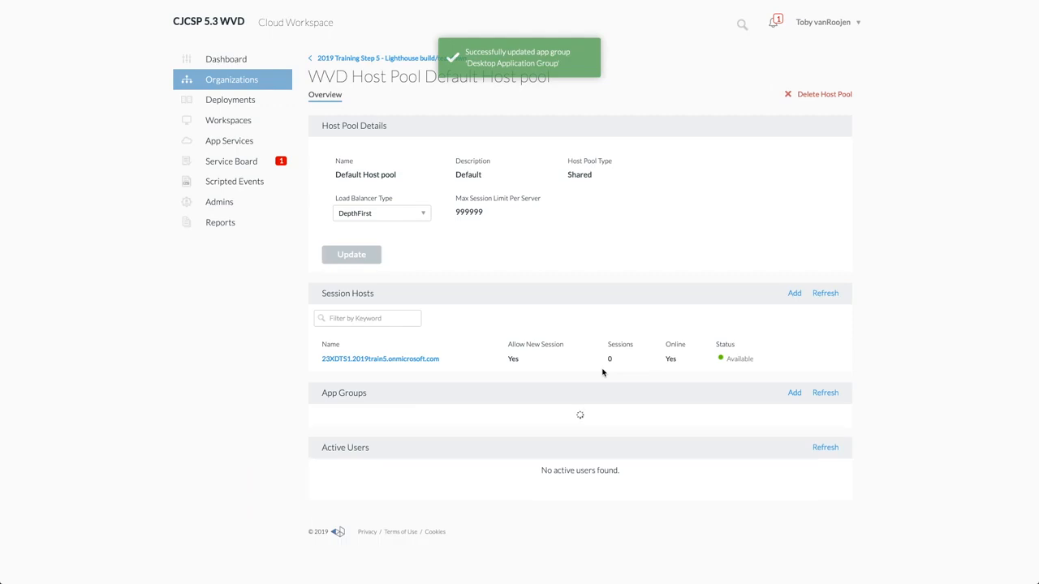
{"action": "left_click", "coordinate": [413, 59]}
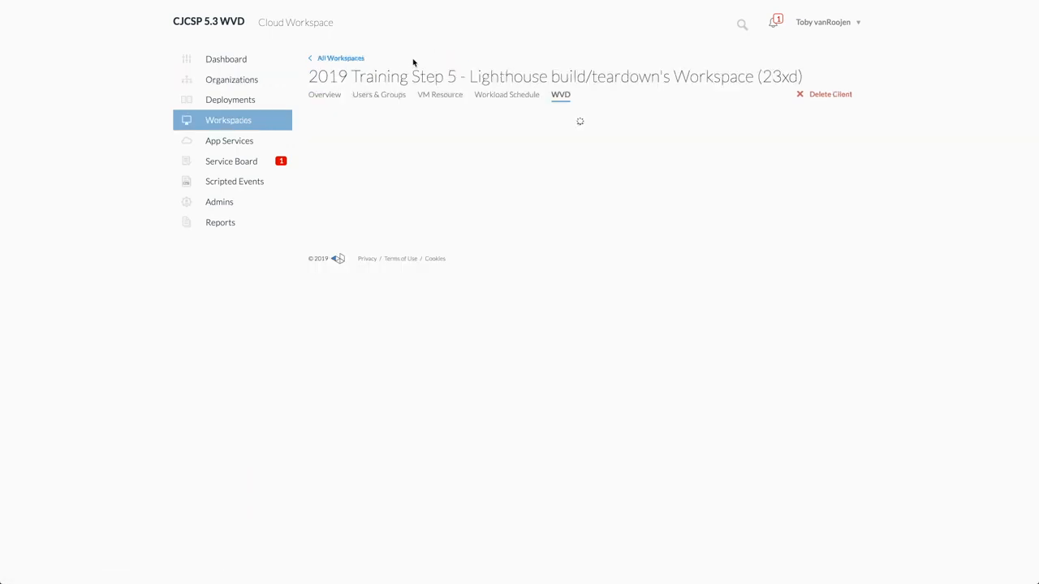
- Open the HTML5 web client in a new tab and sign in with the user's e-mail and password
{"action": "right_click", "coordinate": [395, 208]}
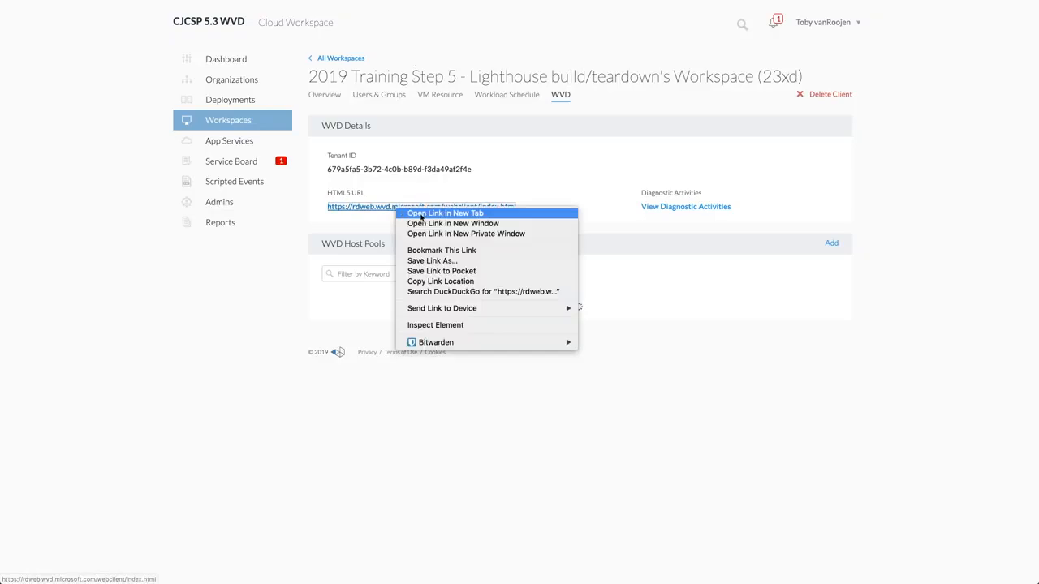
{"action": "left_click", "coordinate": [421, 213]}
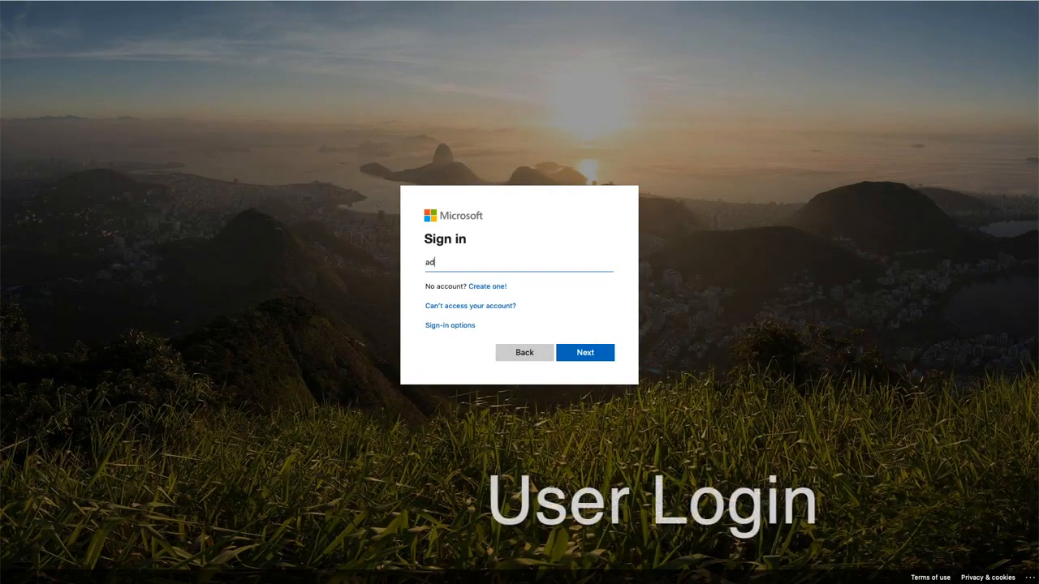
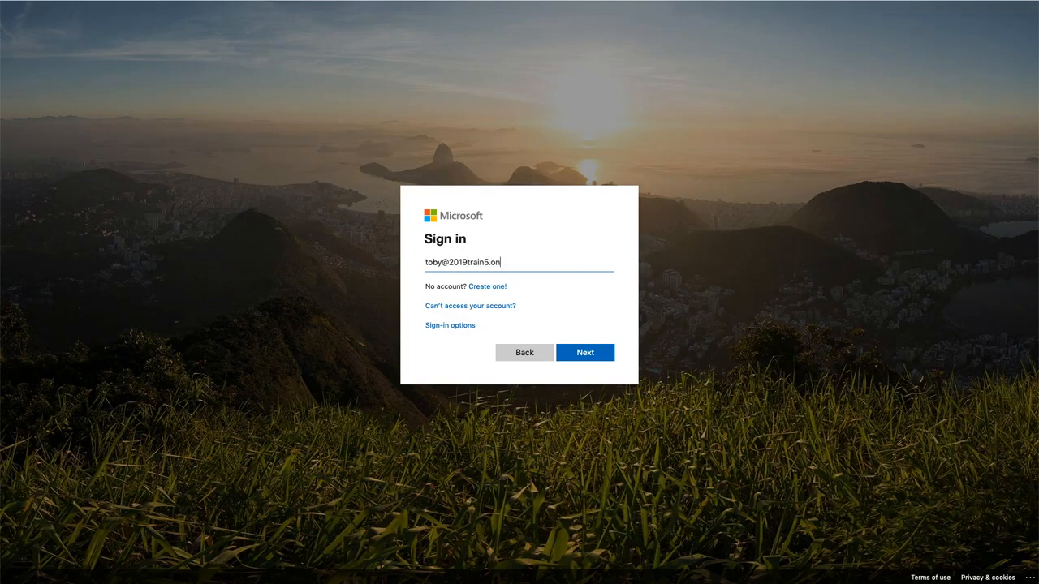
{"action": "key", "text": "super+a"}
{"action": "key", "text": "super+c"}
{"action": "key", "text": "Return"}
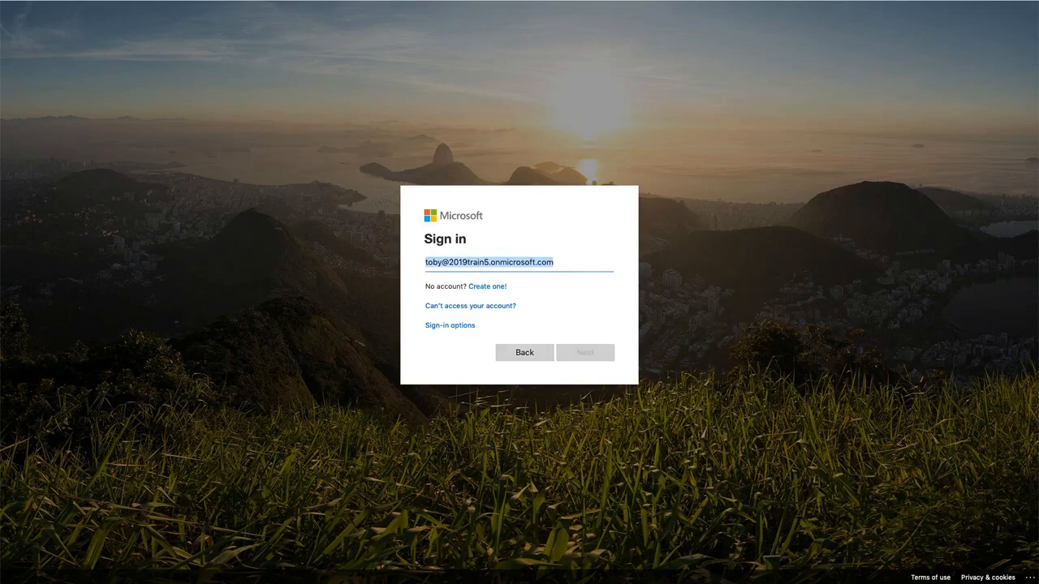
{"action": "type", "text": "password123456"}
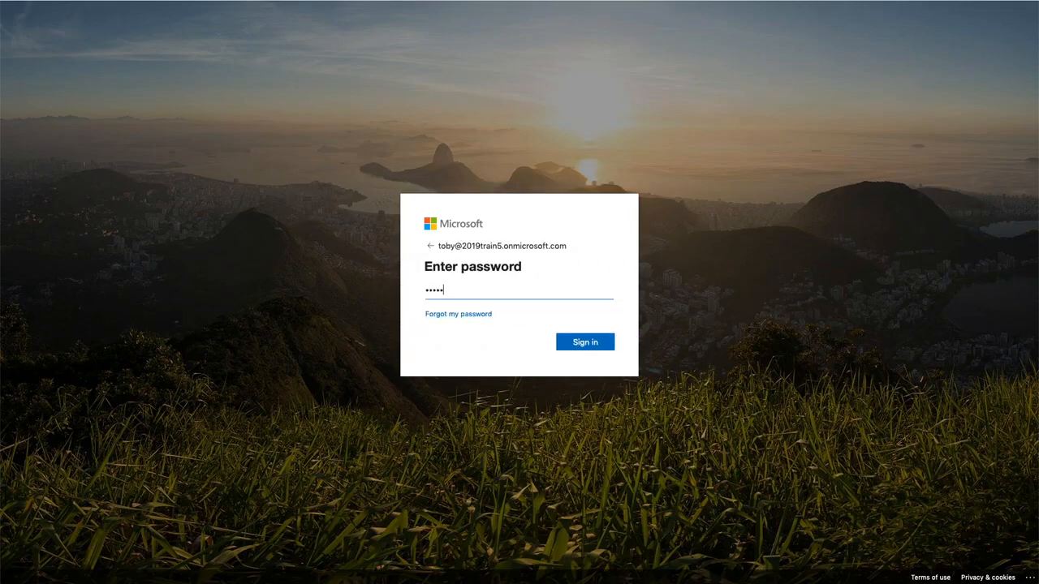
{"action": "type", "text": "78"}
{"action": "key", "text": "Return"}
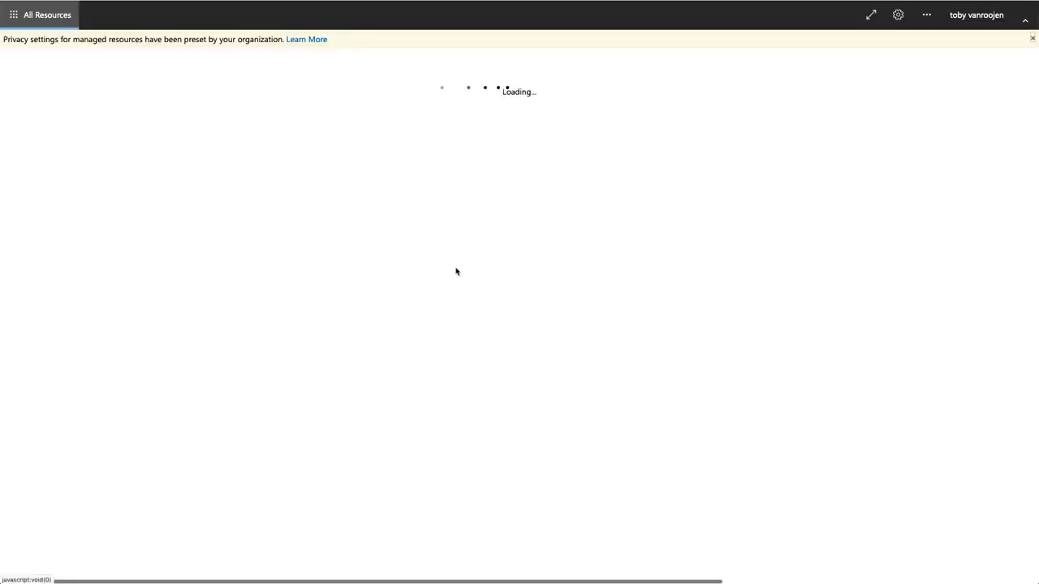
- Launch the Session Desktop, allow access, sign in with the user's credentials, and open its Start menu
{"action": "left_click", "coordinate": [28, 102]}
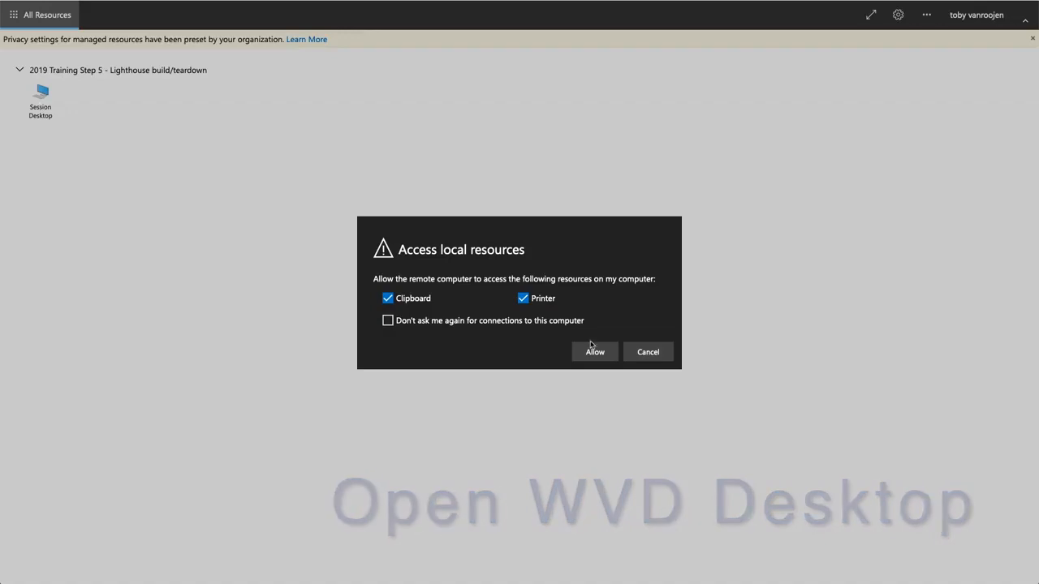
{"action": "left_click", "coordinate": [593, 351]}
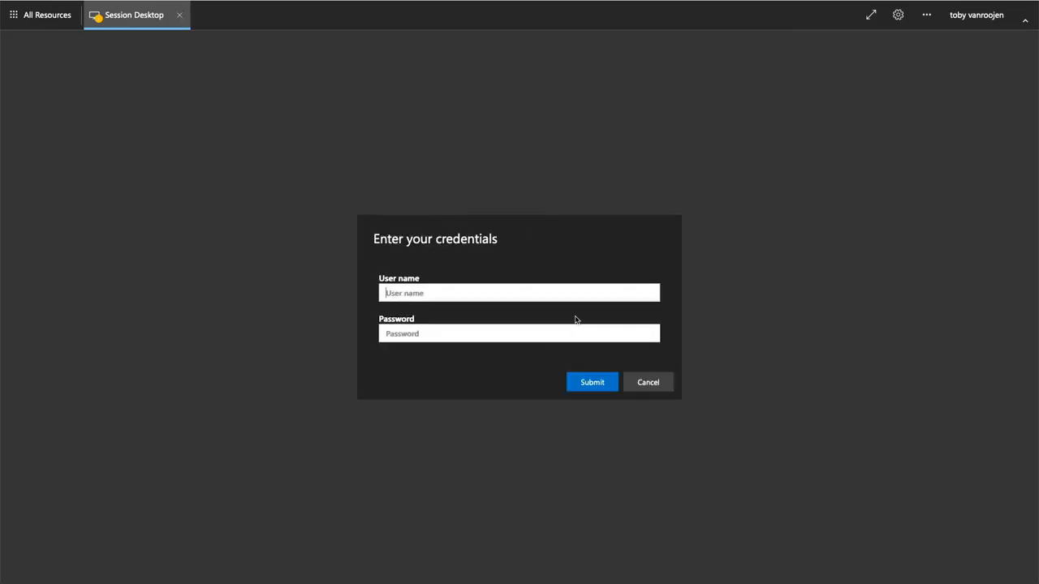
{"action": "key", "text": "super+v"}
{"action": "key", "text": "Tab"}
{"action": "type", "text": "•••••••••••••••"}
{"action": "key", "text": "Return"}
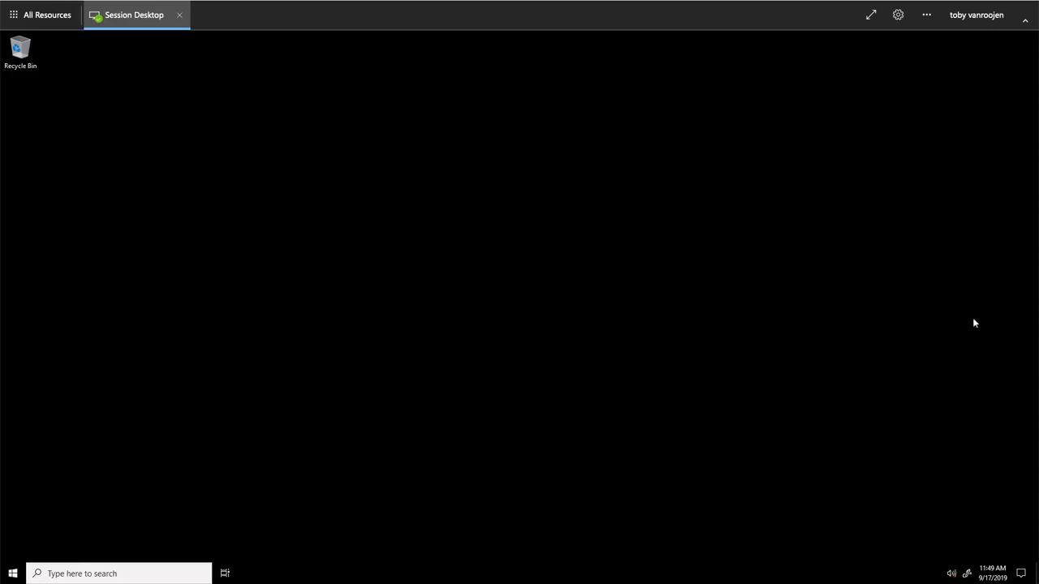
{"action": "left_click", "coordinate": [13, 572]}
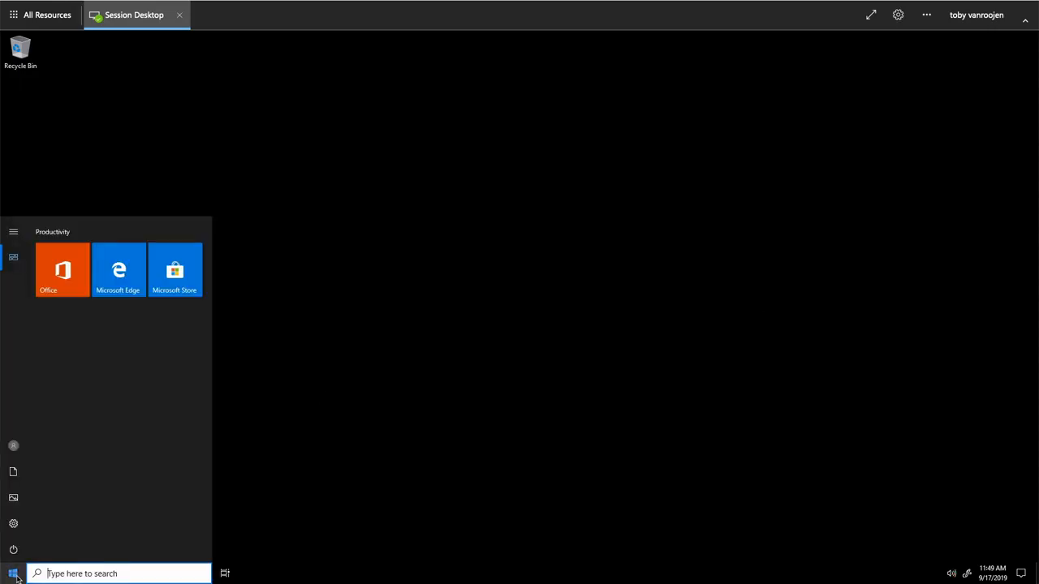